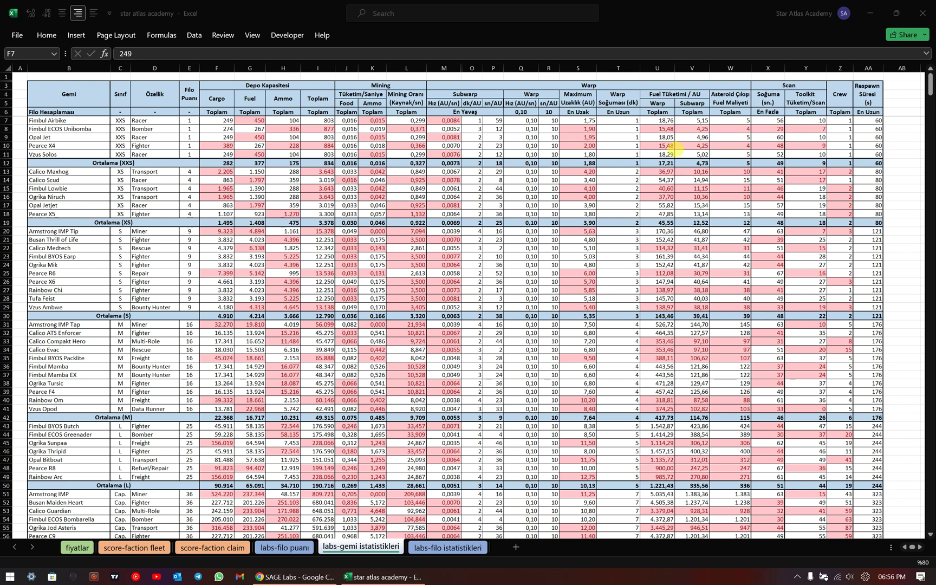
- Open the labs-filo istatistikleri sheet and auto-fit the width of column P, the subwarp dk/AU column
click(667, 119)
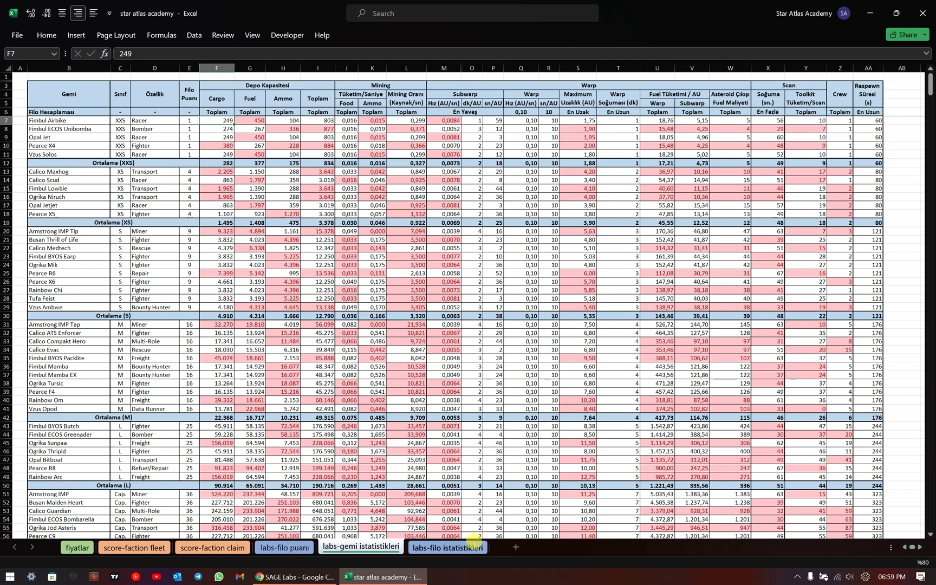
click(449, 548)
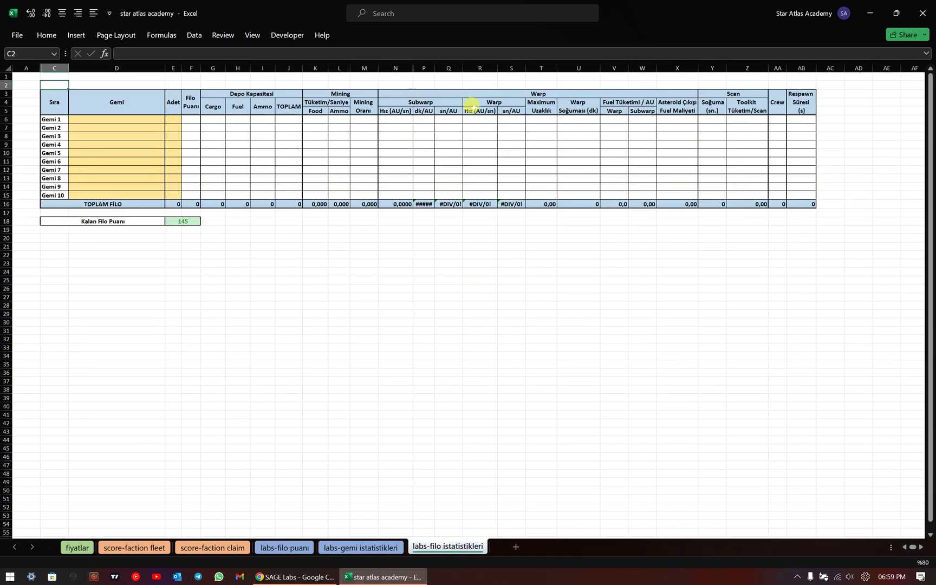
double_click(435, 71)
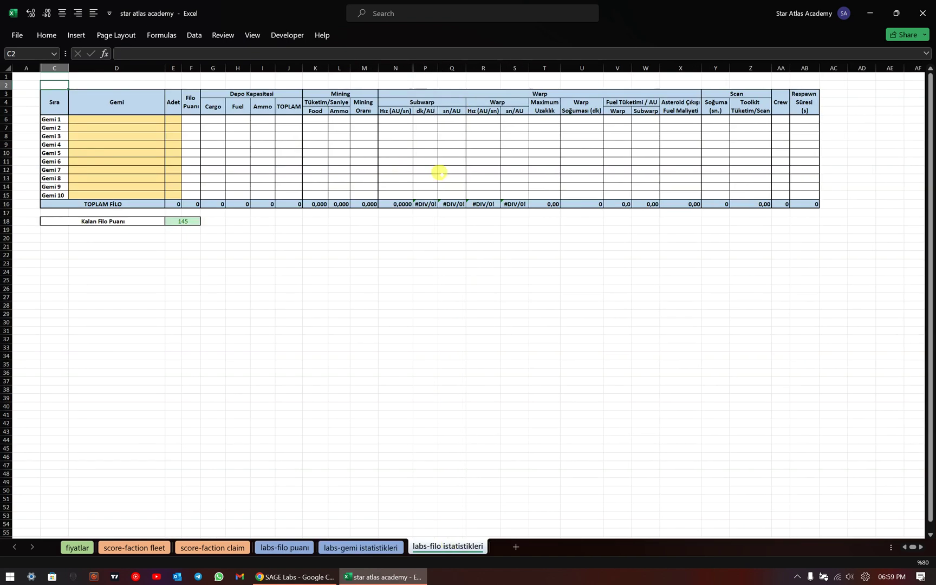
- Choose Fimbul Airbike from the ship list as the ship for Gemi 1
click(294, 144)
click(134, 136)
key(Up)
key(Up)
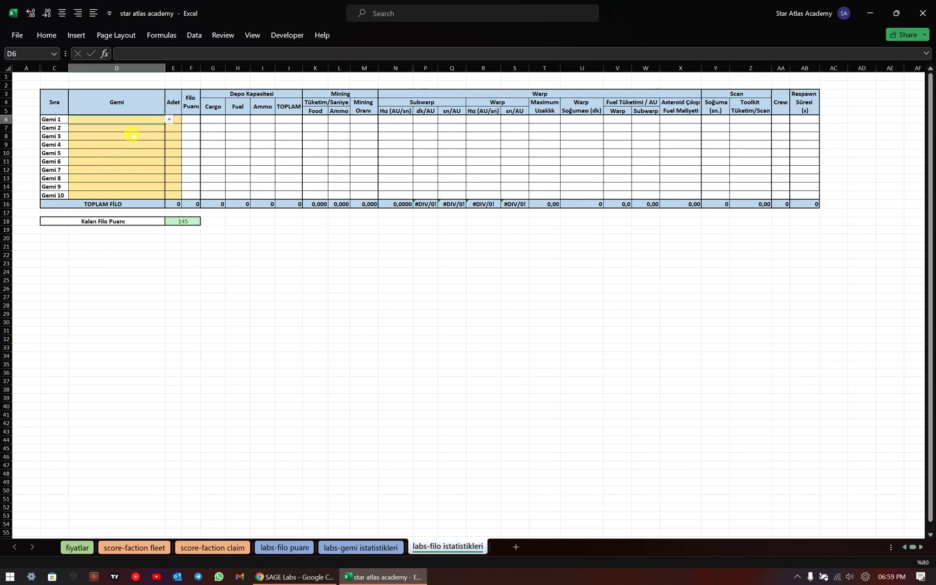
key(Down)
key(Up)
click(169, 120)
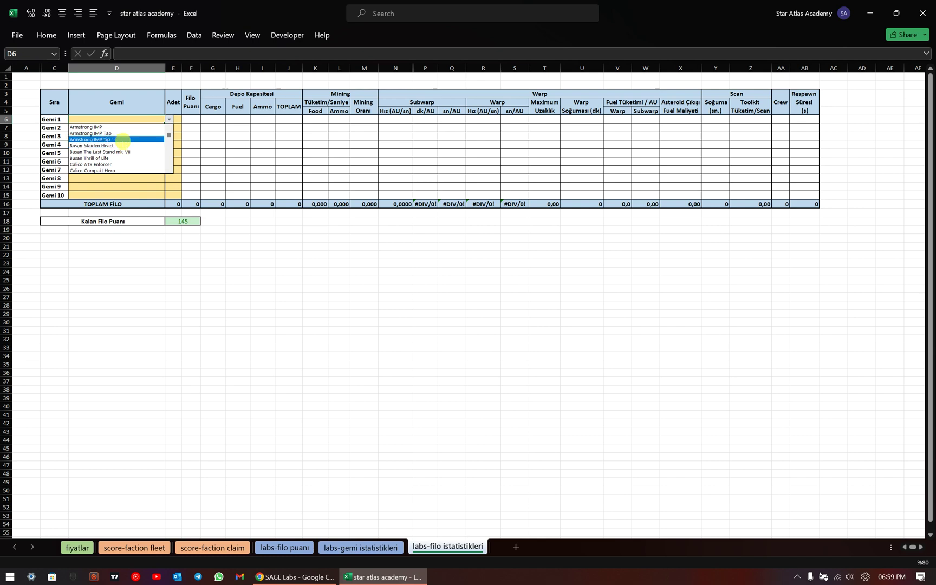
click(169, 133)
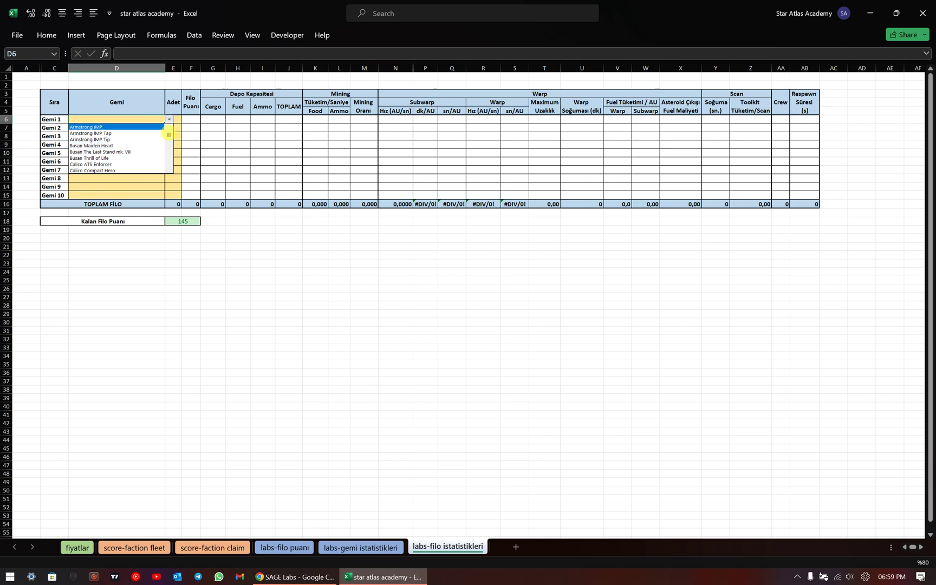
key(Down)
key(Down)
key(Down)
key(Down)
key(Down)
key(Down)
key(Down)
key(Down)
key(Down)
key(Down)
key(Down)
key(Down)
key(Down)
key(Down)
key(Down)
key(Down)
key(Down)
key(Down)
key(Down)
key(Down)
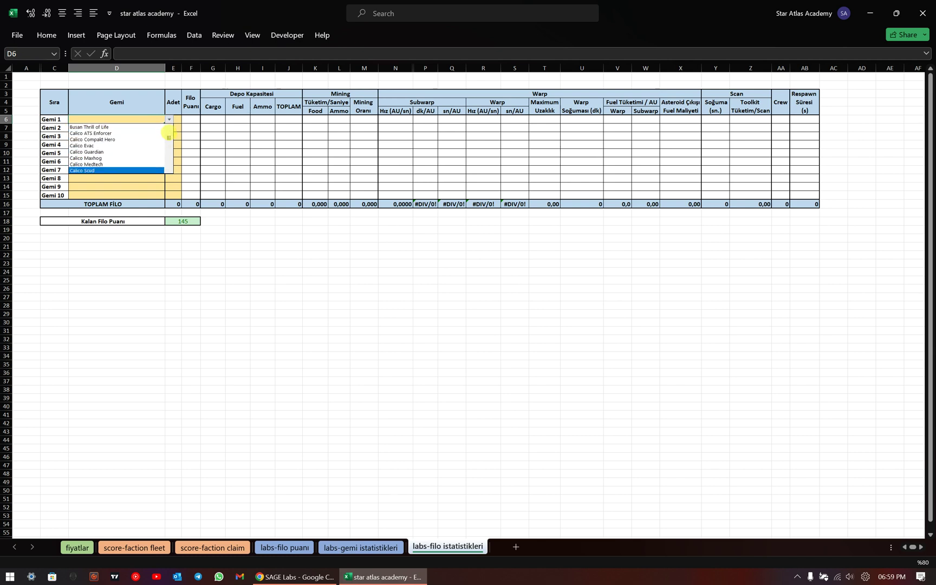
key(Up)
key(Up)
key(Up)
key(Up)
key(Up)
key(Up)
key(Up)
key(Up)
key(Up)
key(Up)
key(Up)
key(Up)
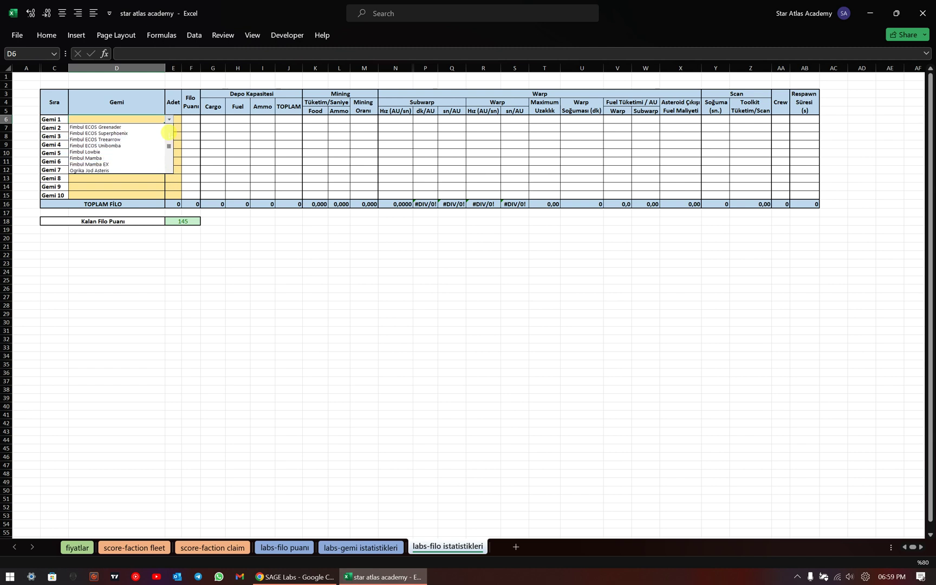
key(Up)
key(Up)
key(Up)
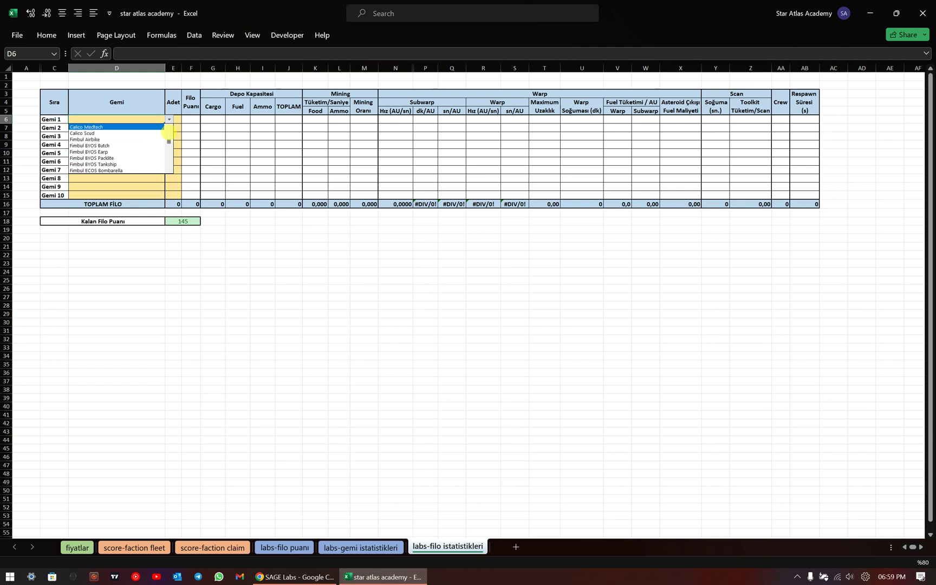
key(Down)
key(Down)
key(Return)
- Set the Adet quantity of the Fimbul Airbike in the Gemi 1 row to 2
click(121, 128)
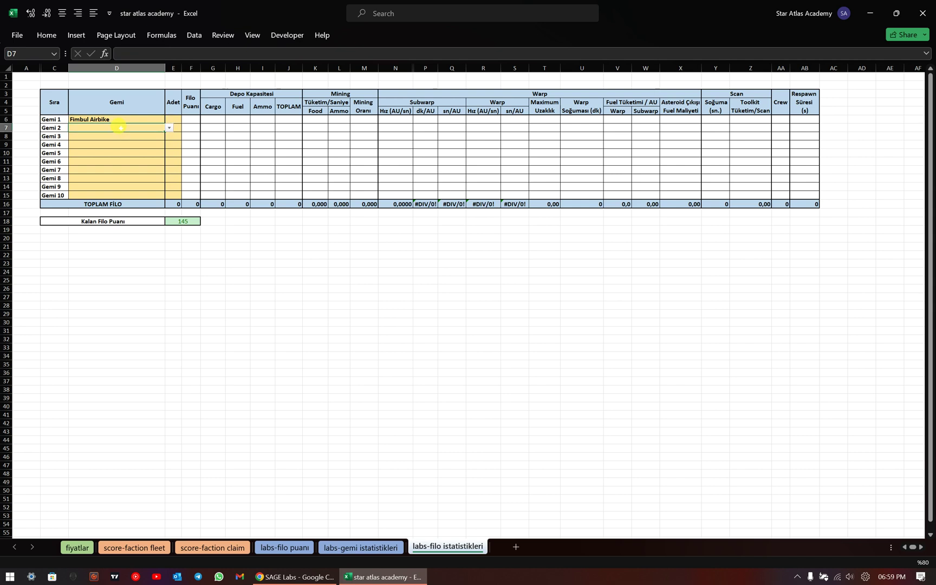
click(172, 122)
text(2)
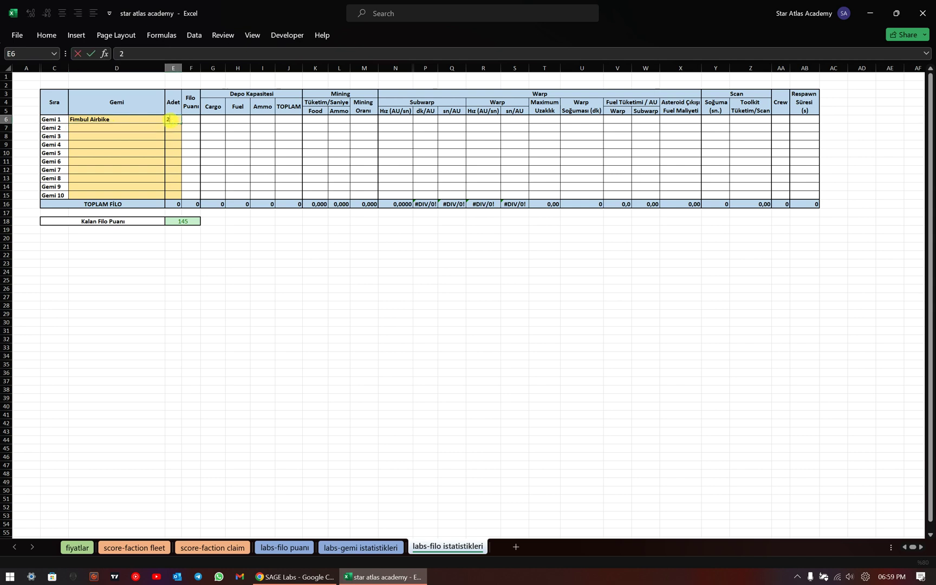
key(Return)
- Choose Pearce X4 as the ship for Gemi 2 and set its Adet quantity to 2
click(155, 129)
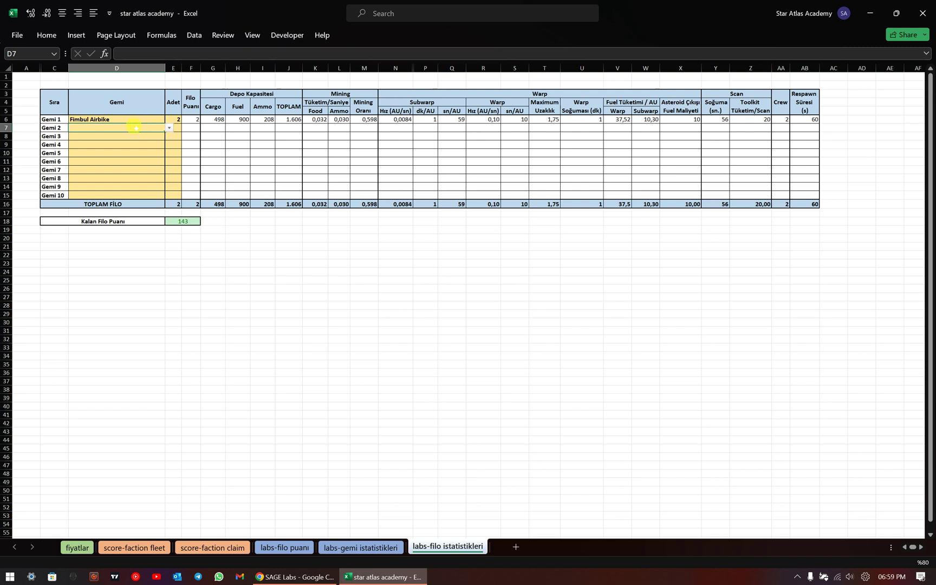
key(alt+Down)
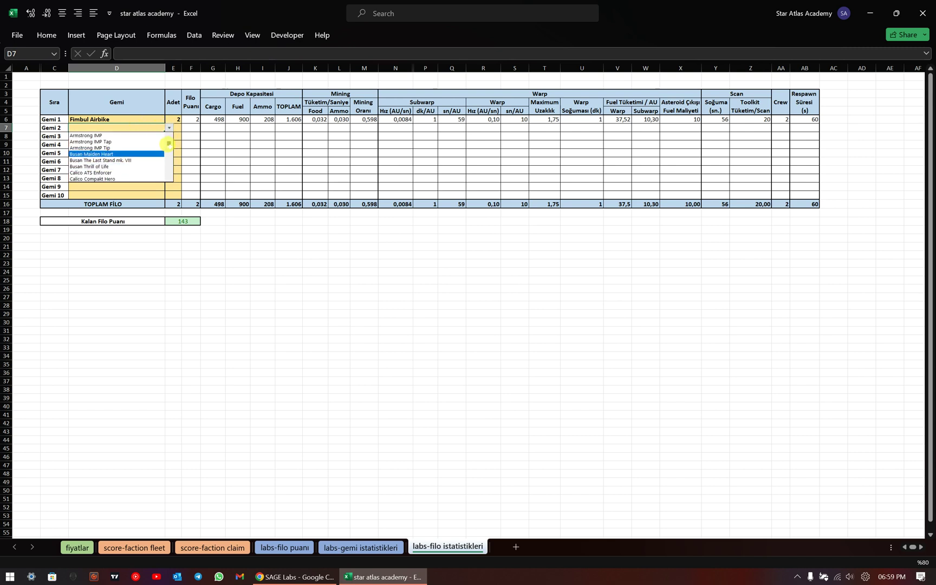
scroll(168, 141, down, 3)
scroll(168, 142, down, 10)
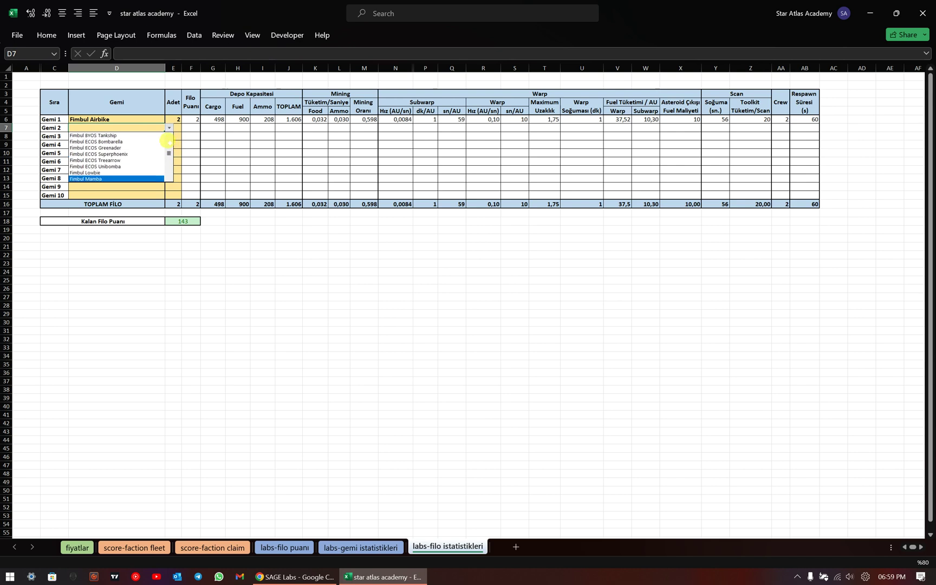
scroll(168, 141, down, 4)
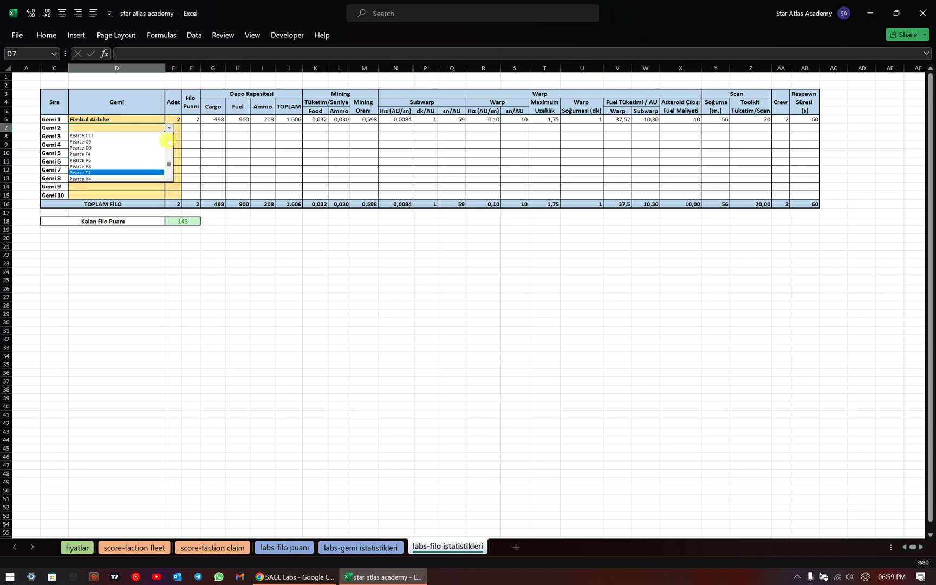
key(Up)
key(Tab)
text(2)
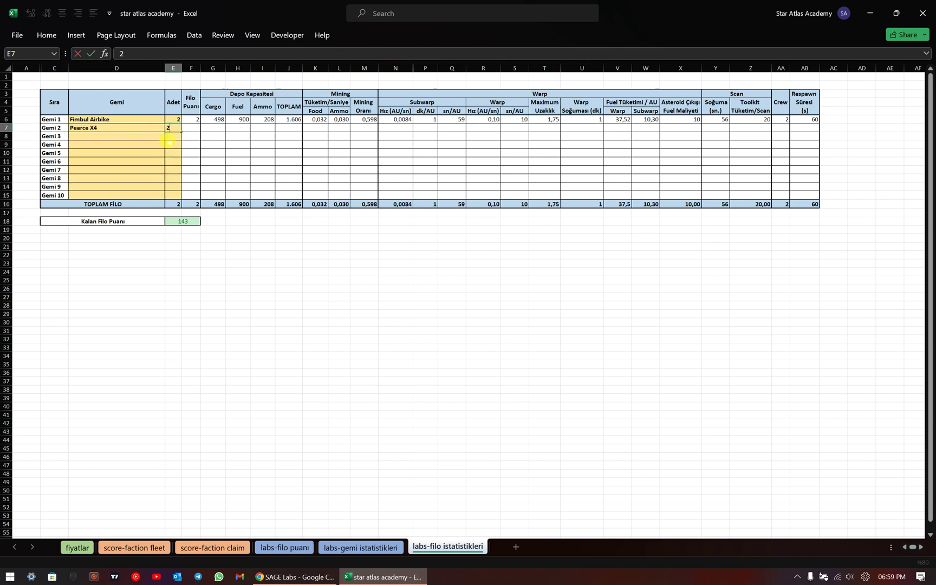
key(Return)
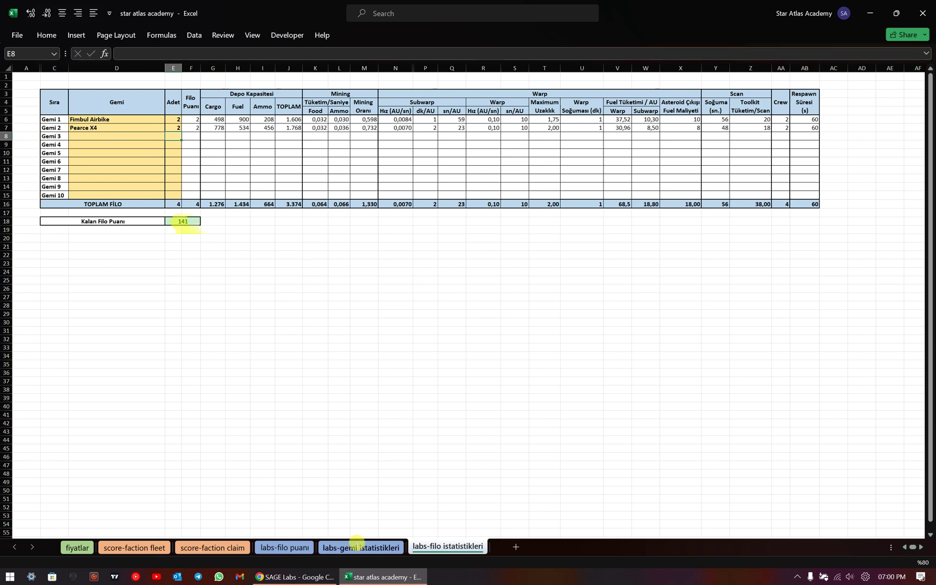
- Review the per-ship figures on the labs-gemi istatistikleri sheet and return to the mining rate column of the labs-filo istatistikleri sheet
click(357, 546)
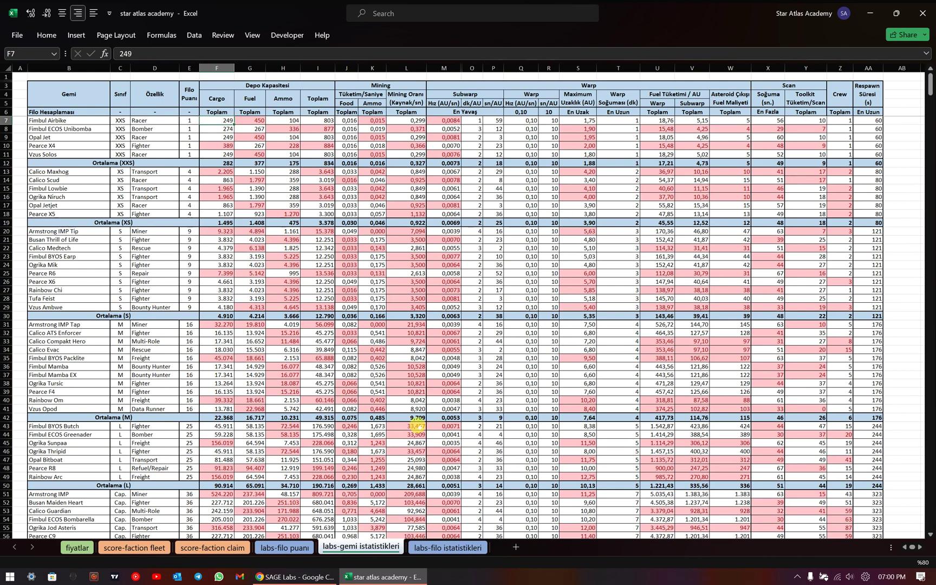
key(ctrl+Page_Down)
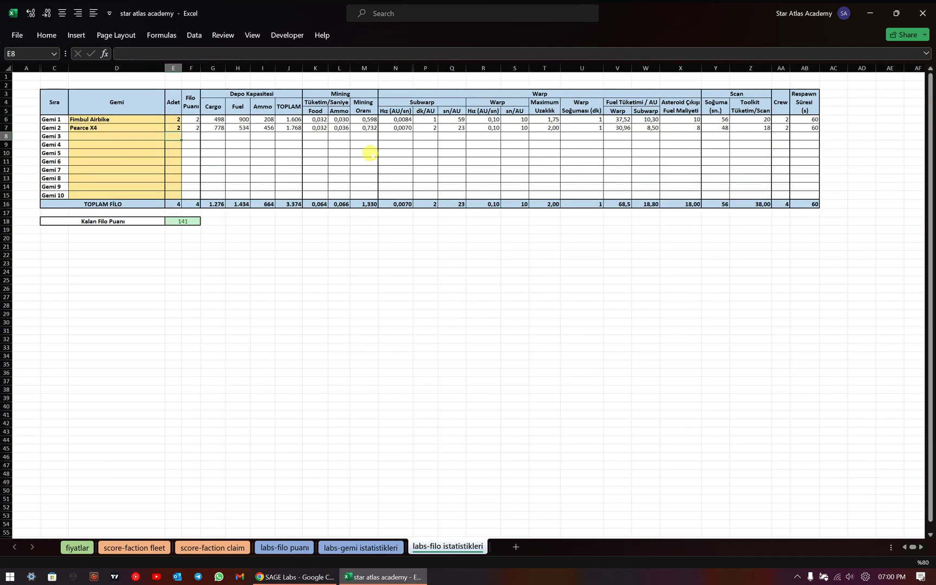
click(369, 153)
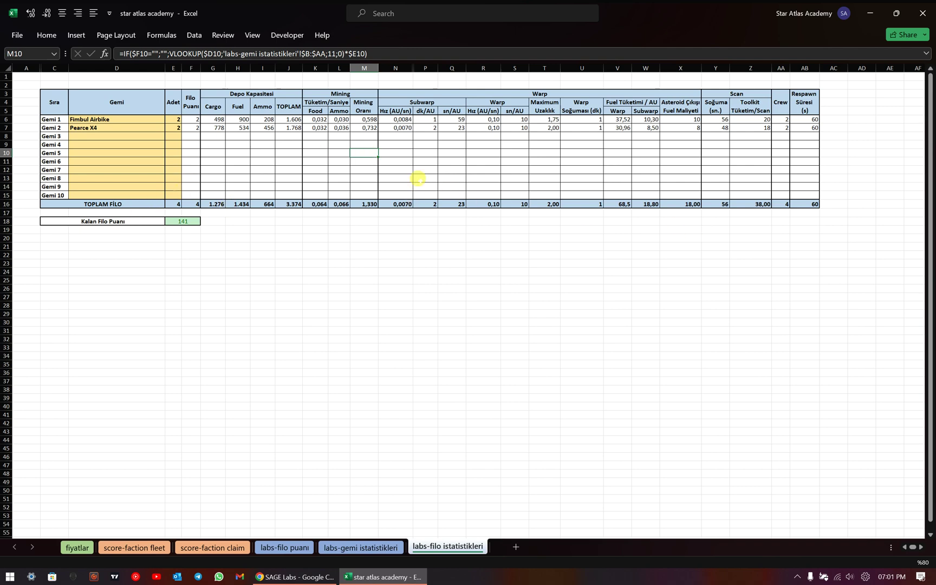
- Switch to SAGE Labs in Chrome, compare the hangar's fleet entry with the Excel sheet, and view the composition of the deneme filosu fleet
mouse_move(300, 578)
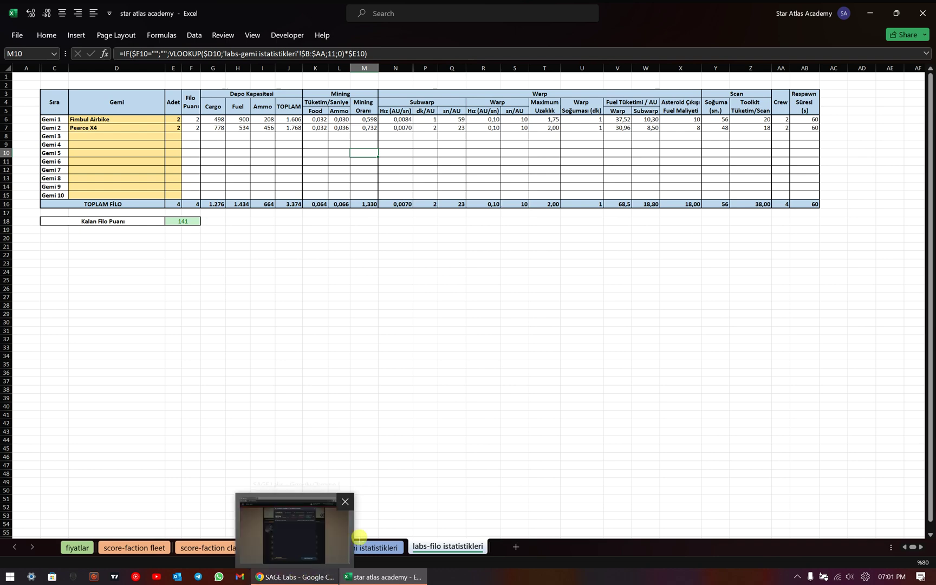
click(294, 578)
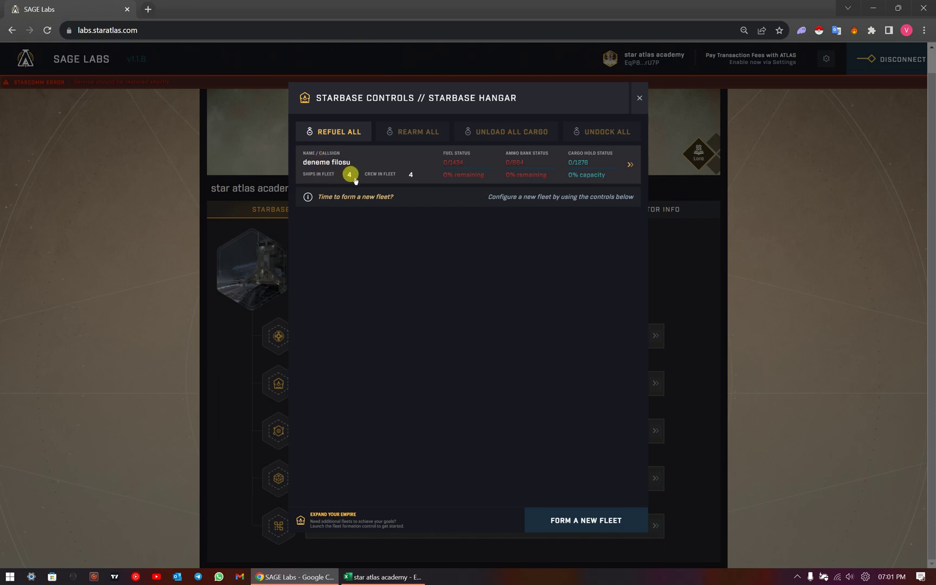
key(alt+Tab)
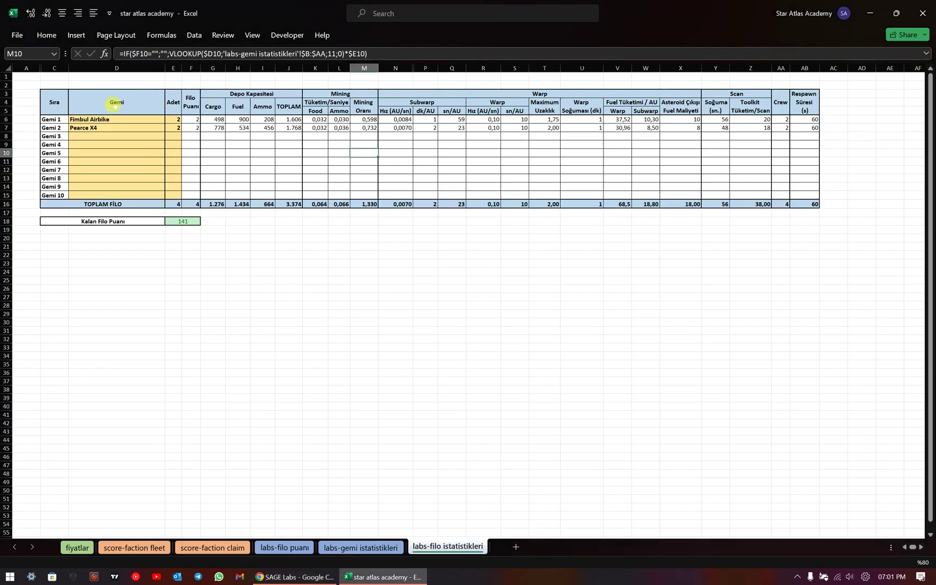
key(alt+Tab)
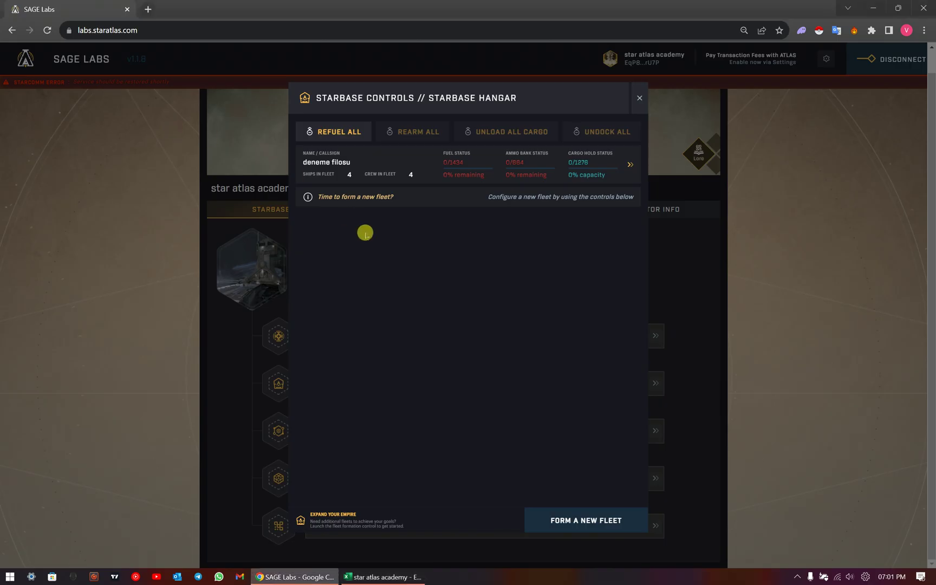
click(579, 175)
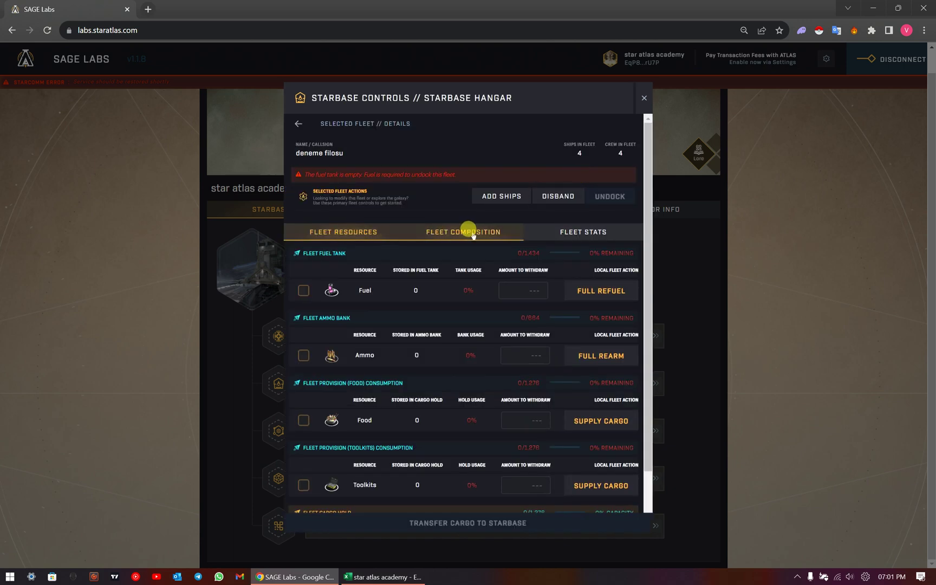
click(451, 233)
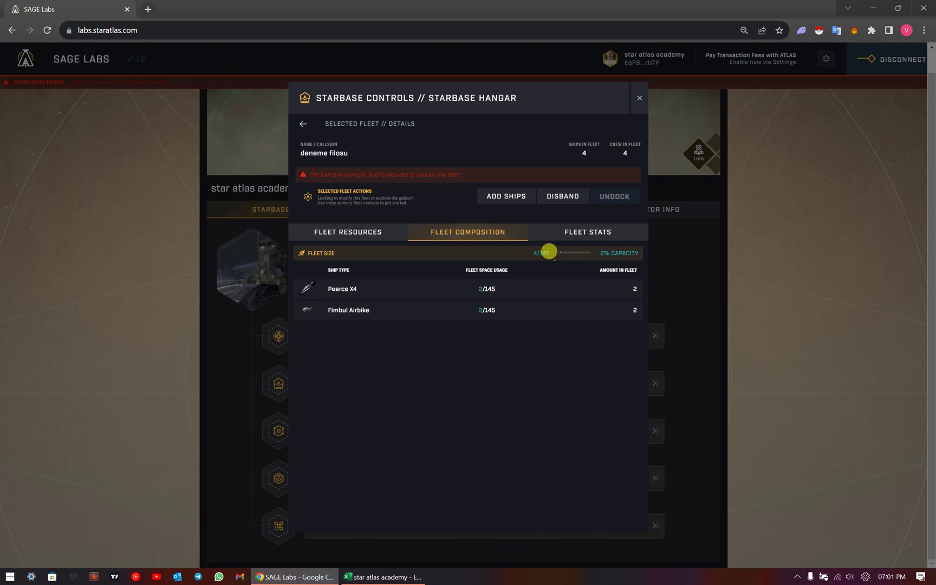
- Check the Kalan Filo Puanı formula in the Excel sheet and view the fleet's stats in SAGE Labs
key(alt+Tab)
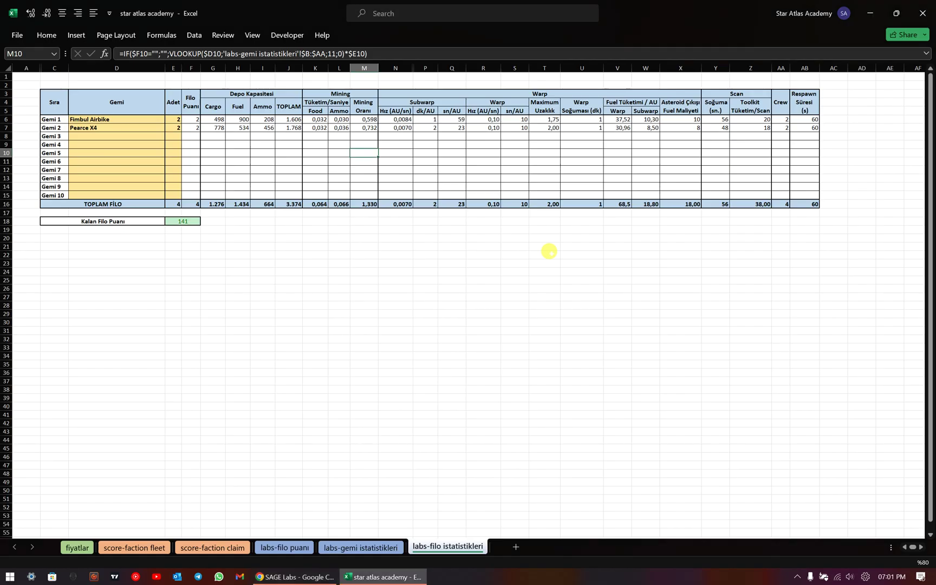
click(183, 221)
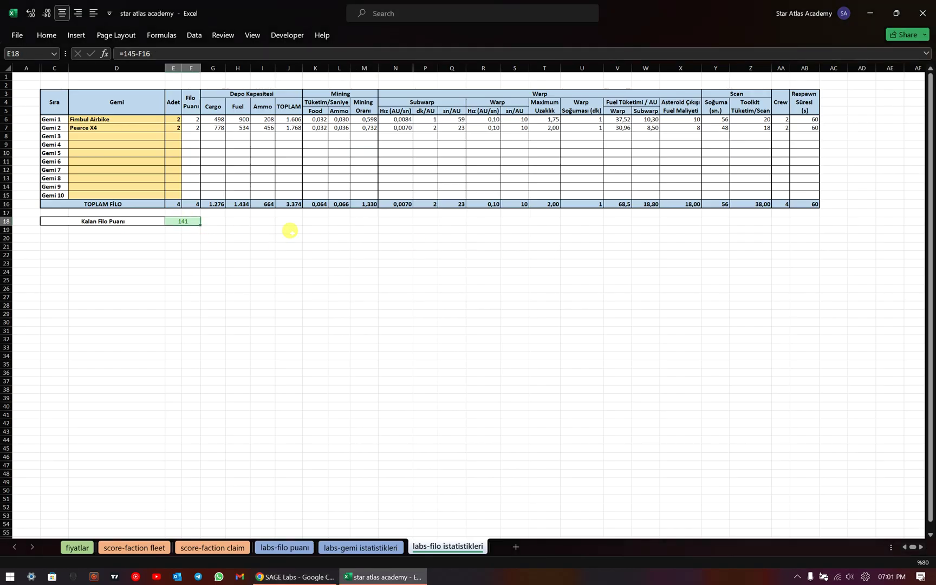
key(alt+Tab)
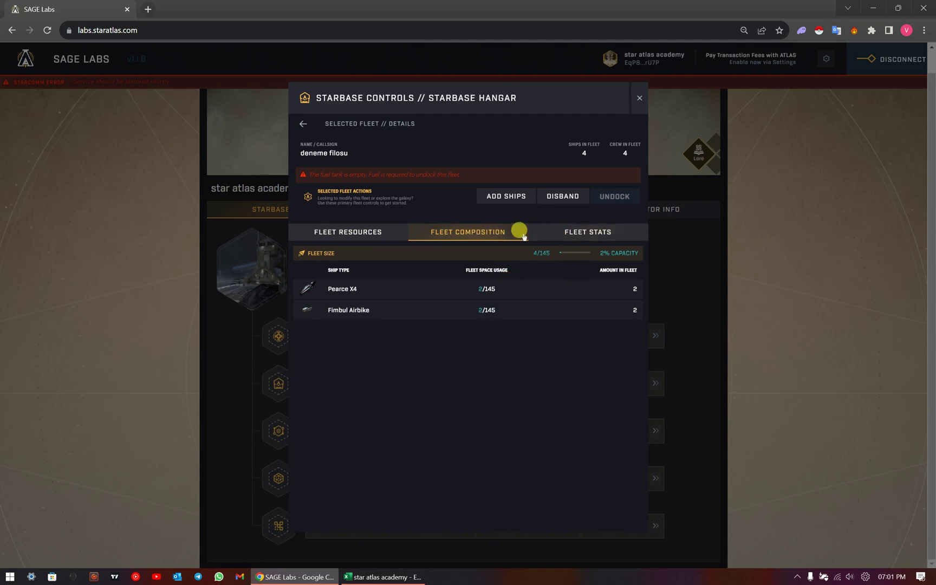
click(603, 233)
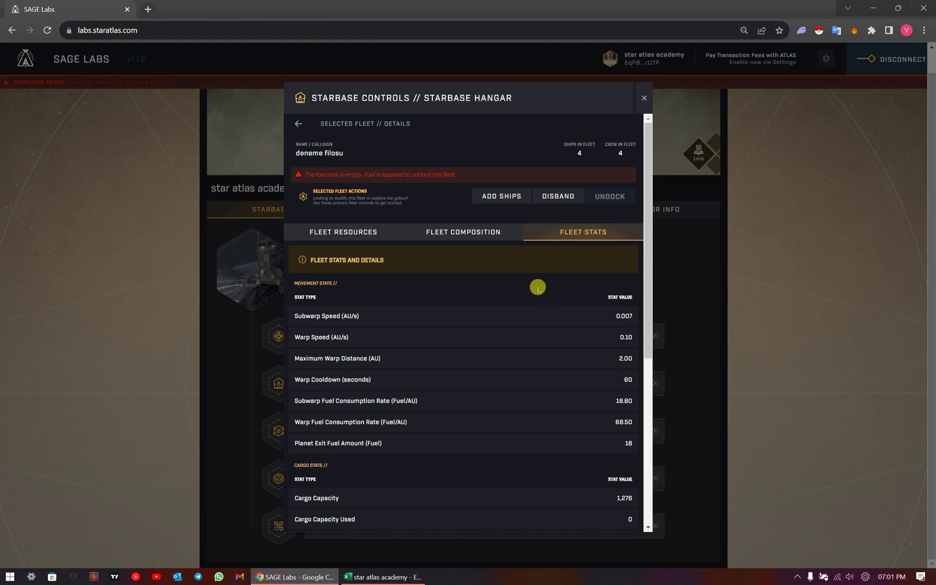
- Switch between the Excel sheet and SAGE Labs to check the Filo Puanı total formula and the ship entries against the deneme filosu fleet
key(alt+Tab)
click(195, 203)
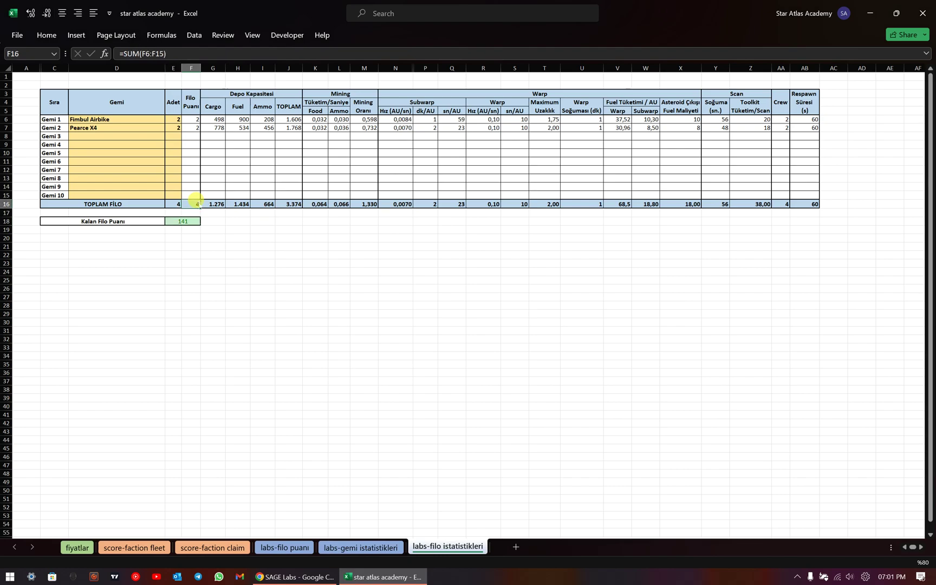
key(alt+Tab)
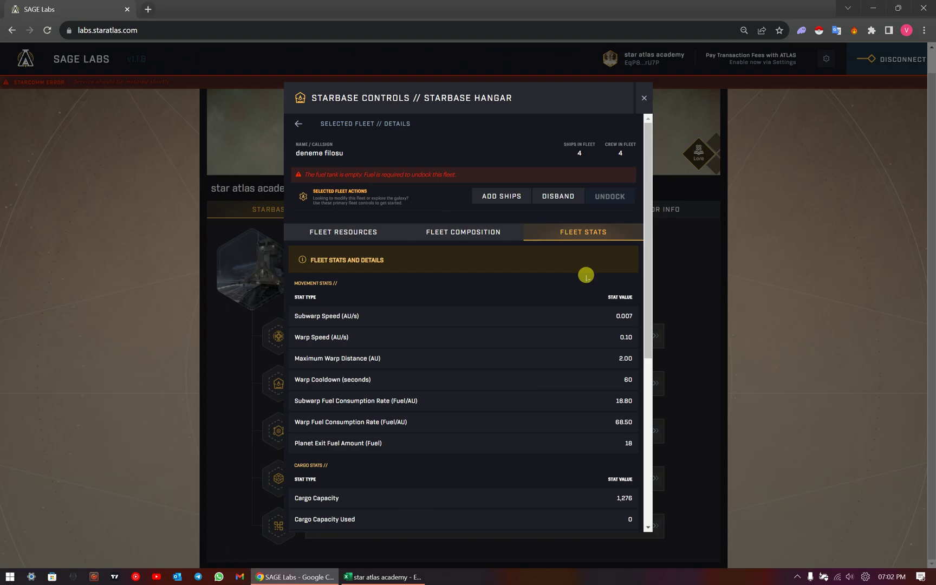
key(alt+Tab)
click(94, 128)
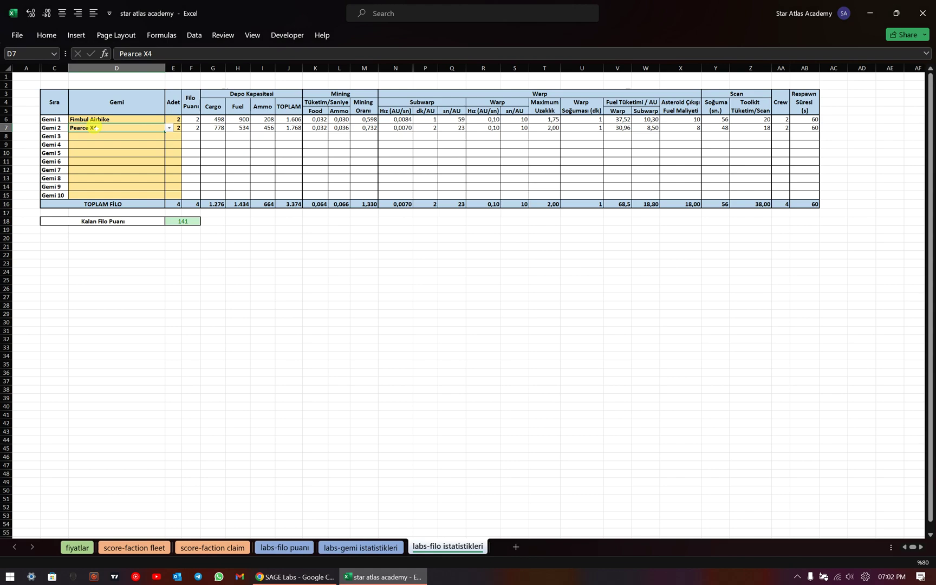
key(alt+Tab)
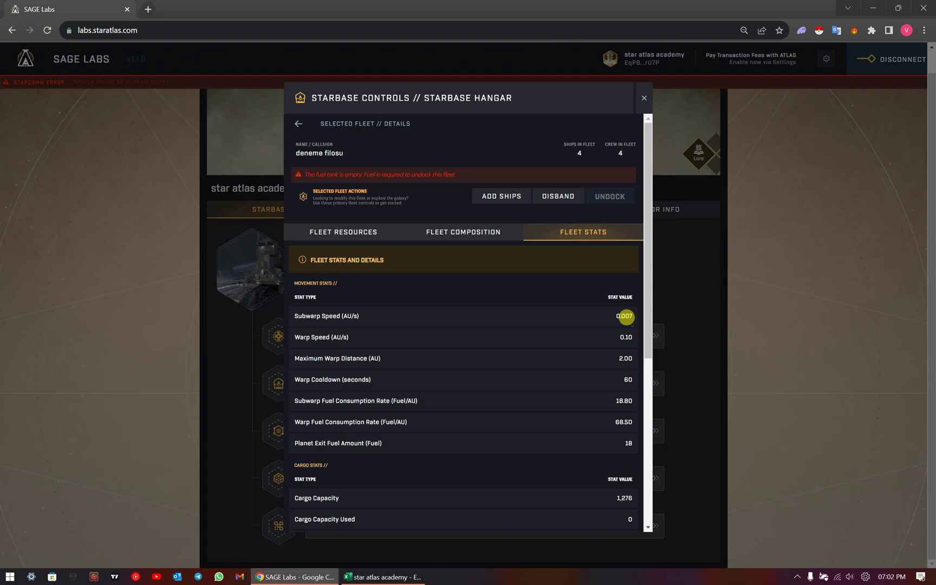
- Compare the TOPLAM FİLO subwarp and warp speeds in Excel with the fleet's speed stats in SAGE Labs
key(alt+Tab)
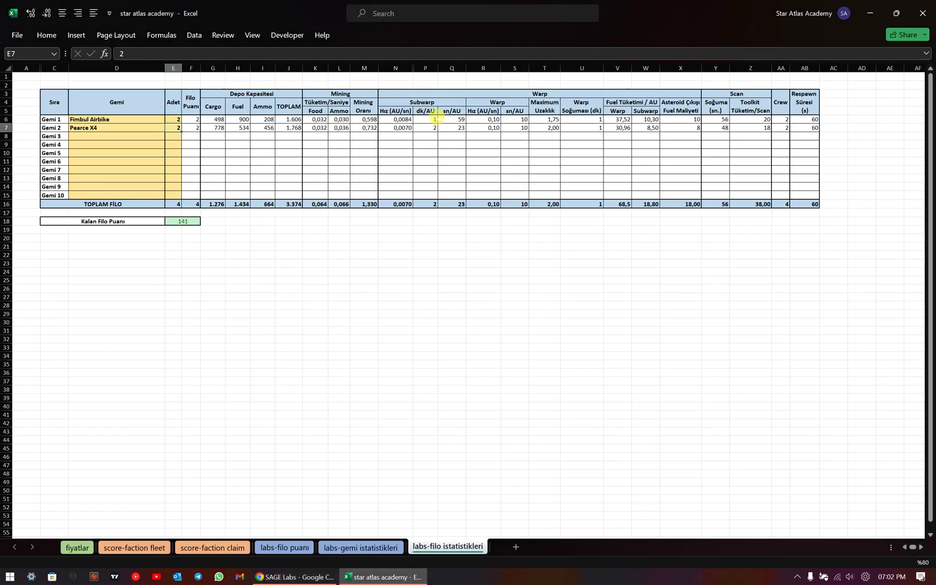
click(432, 102)
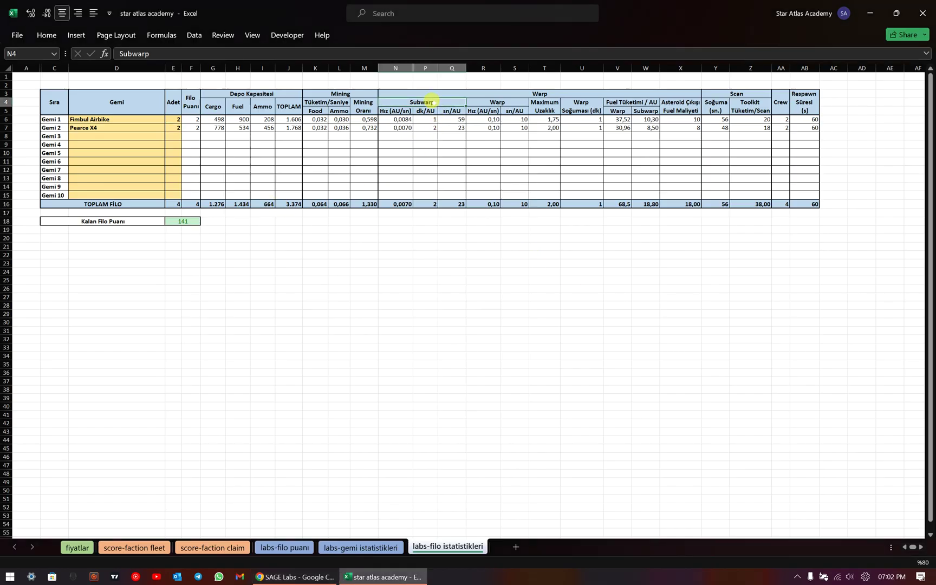
click(407, 206)
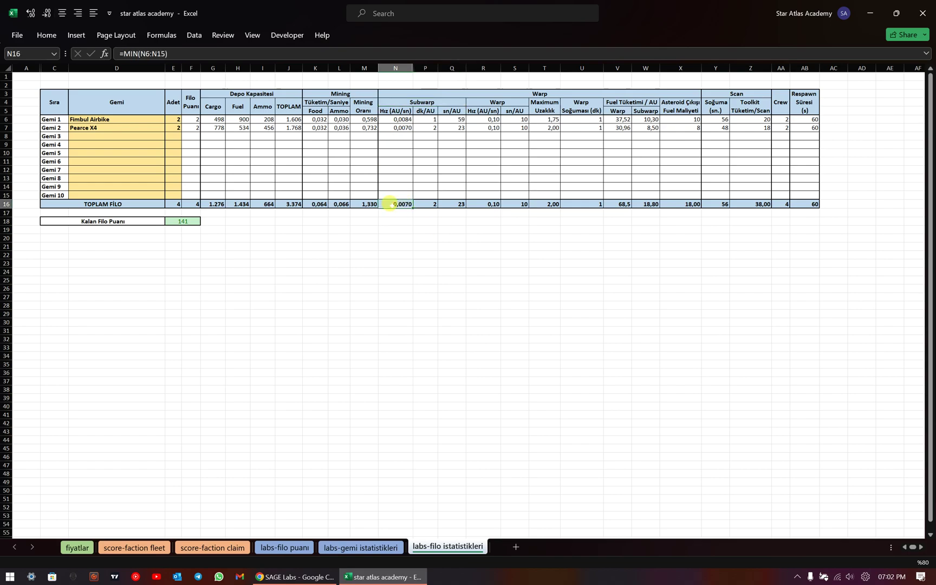
key(alt+Tab)
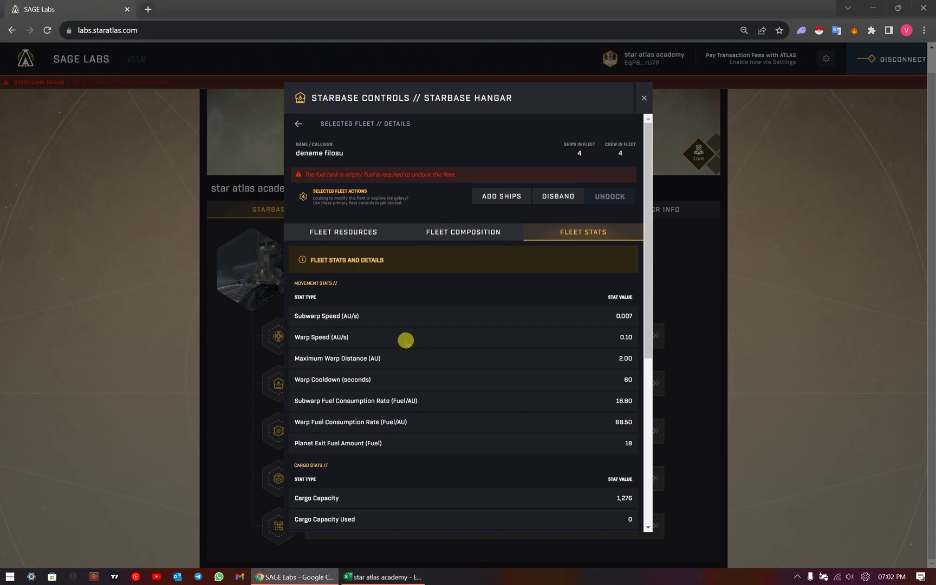
key(alt+Tab)
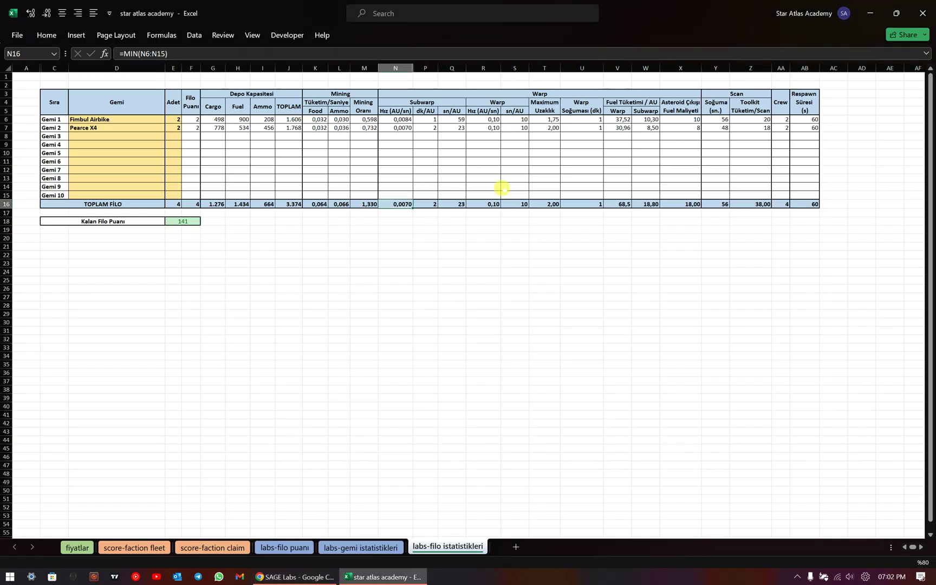
click(495, 209)
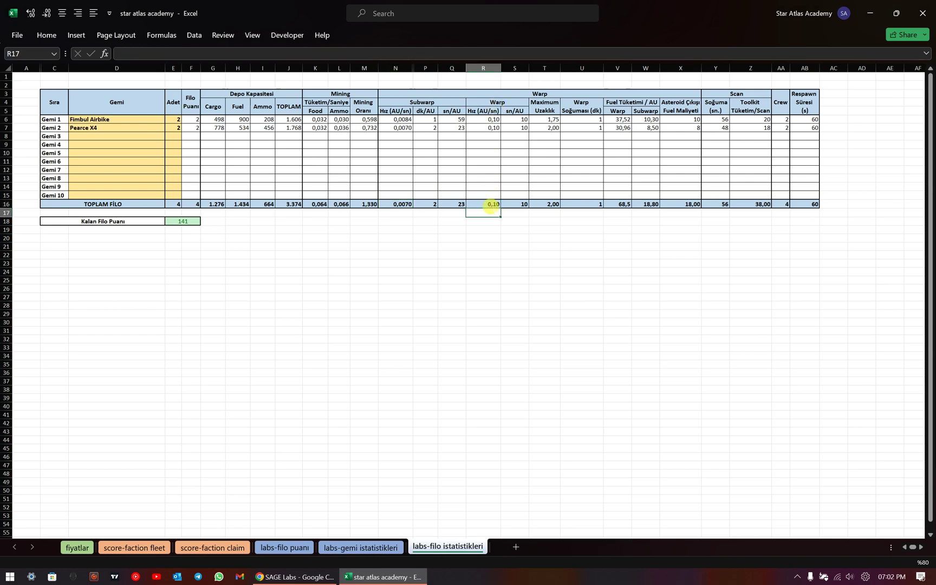
key(alt+Tab)
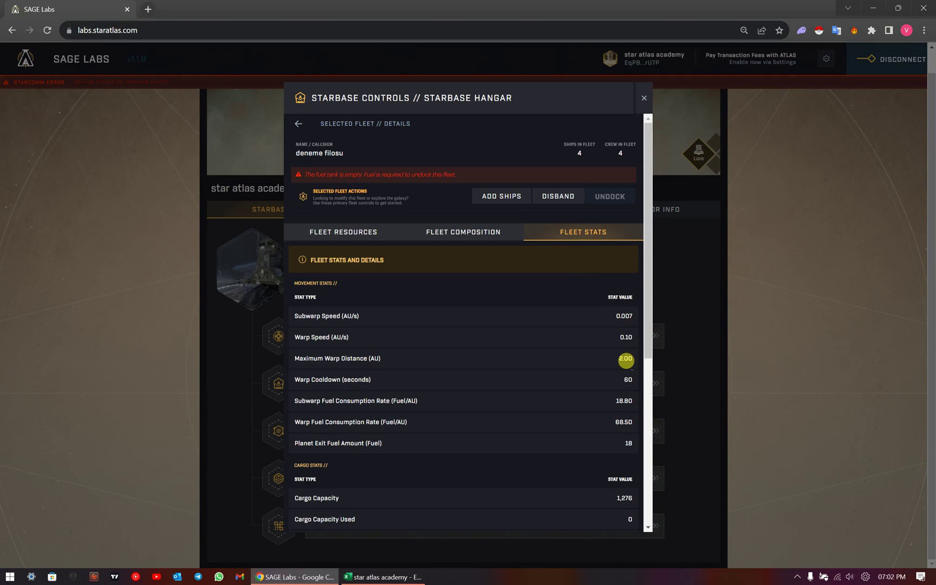
- Check the Maximum Uzaklık total in Excel against the fleet's maximum warp distance in SAGE Labs
key(alt+Tab)
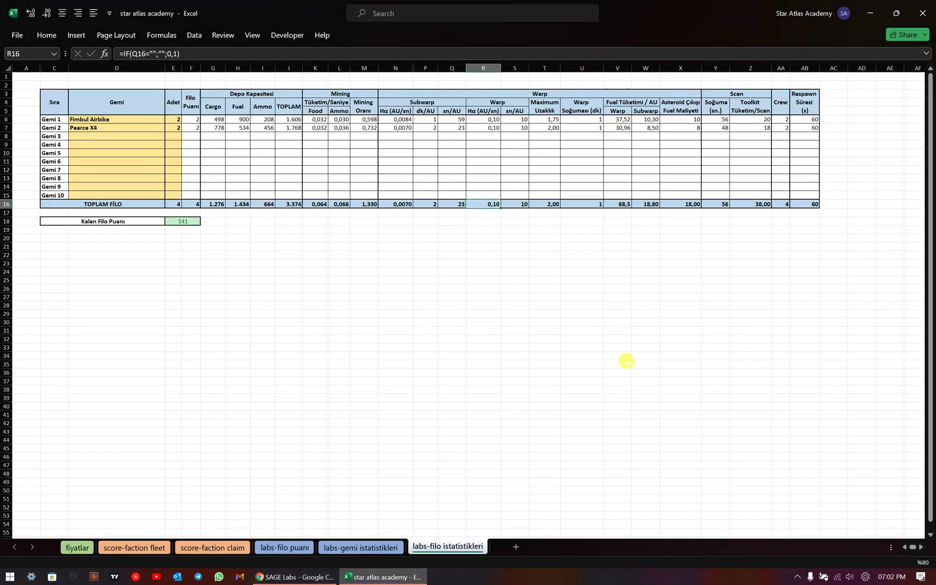
click(547, 203)
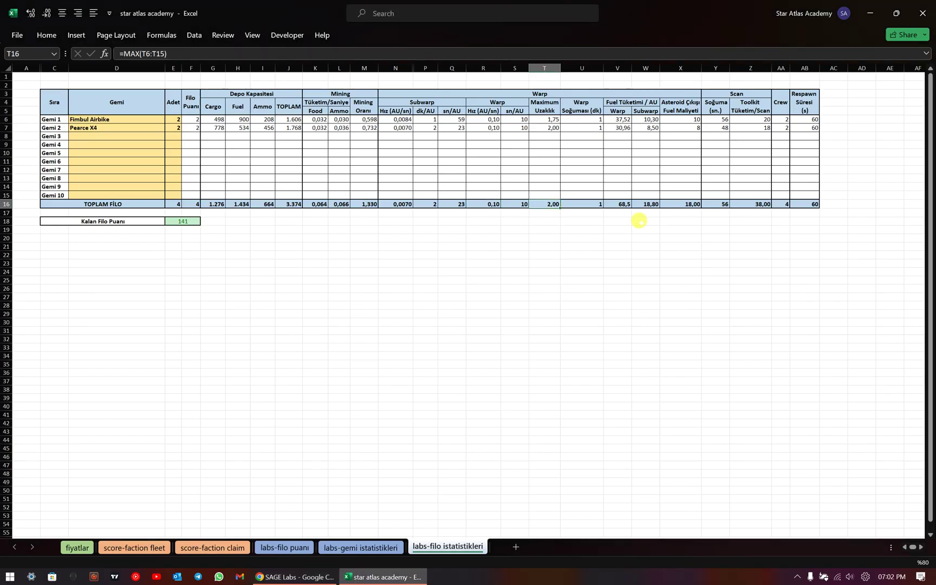
key(alt+Tab)
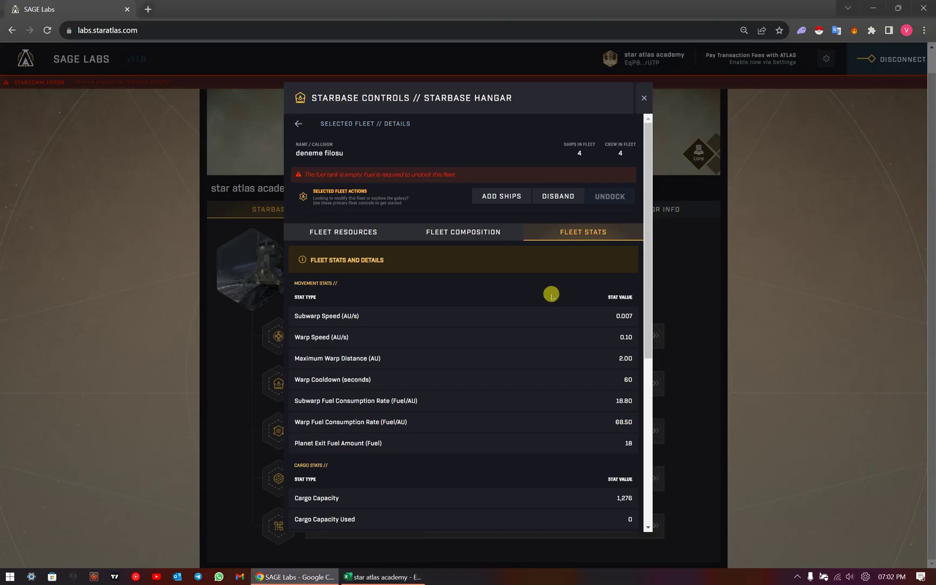
- Compare the Warp Soğuması total in Excel with the fleet's warp cooldown in SAGE Labs
key(alt+Tab)
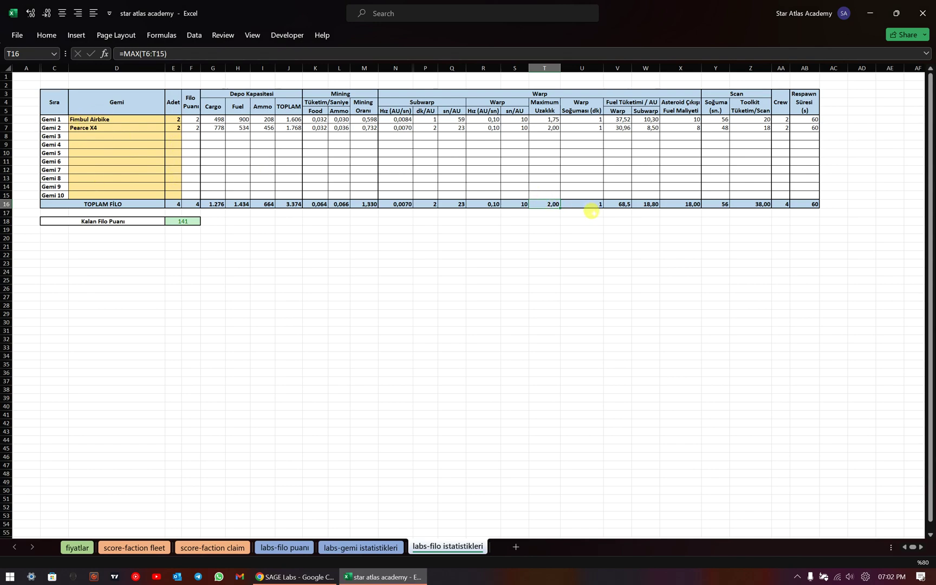
key(alt+Tab)
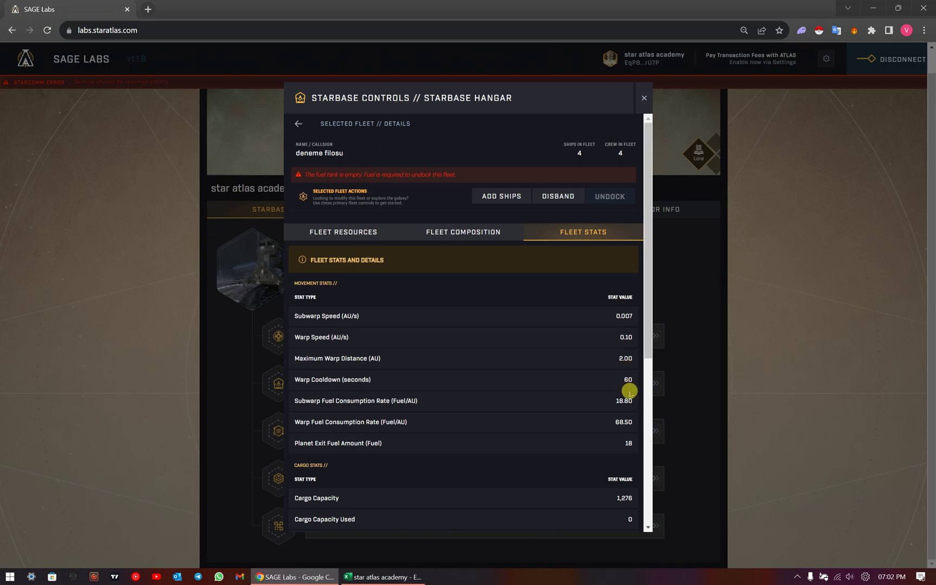
key(alt+Tab)
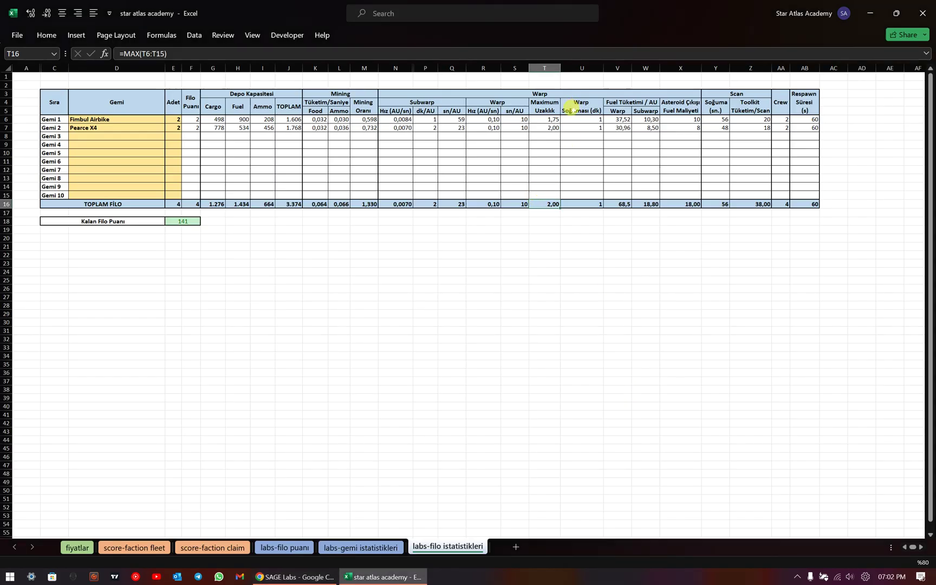
click(572, 110)
click(596, 205)
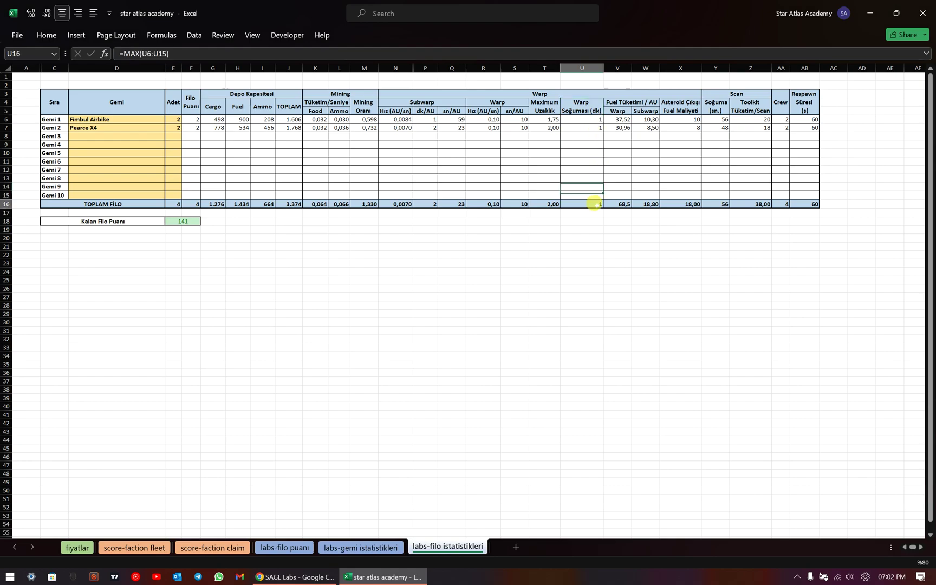
key(alt+Tab)
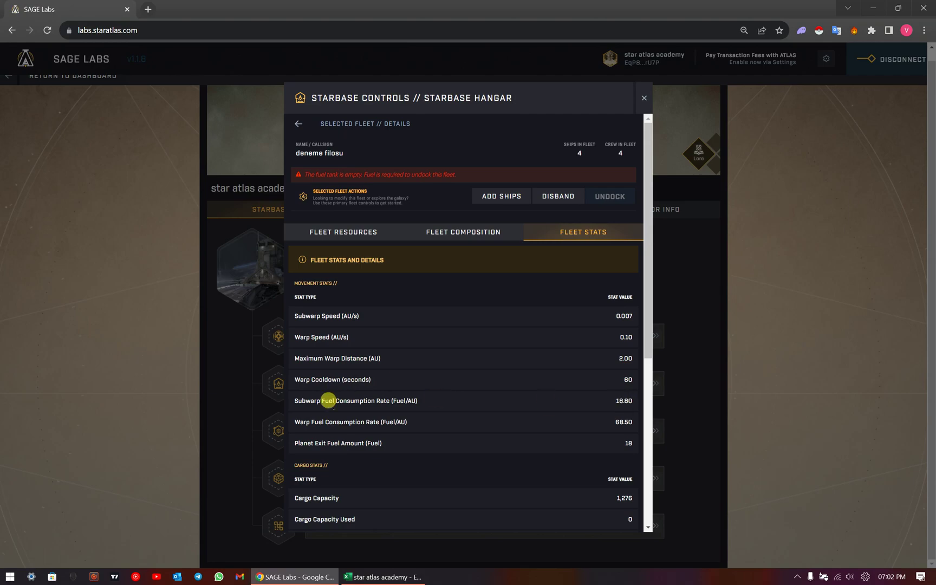
- Compare Excel's warp and subwarp fuel consumption and asteroid exit fuel totals with the fleet's fuel stats in SAGE Labs
key(alt+Tab)
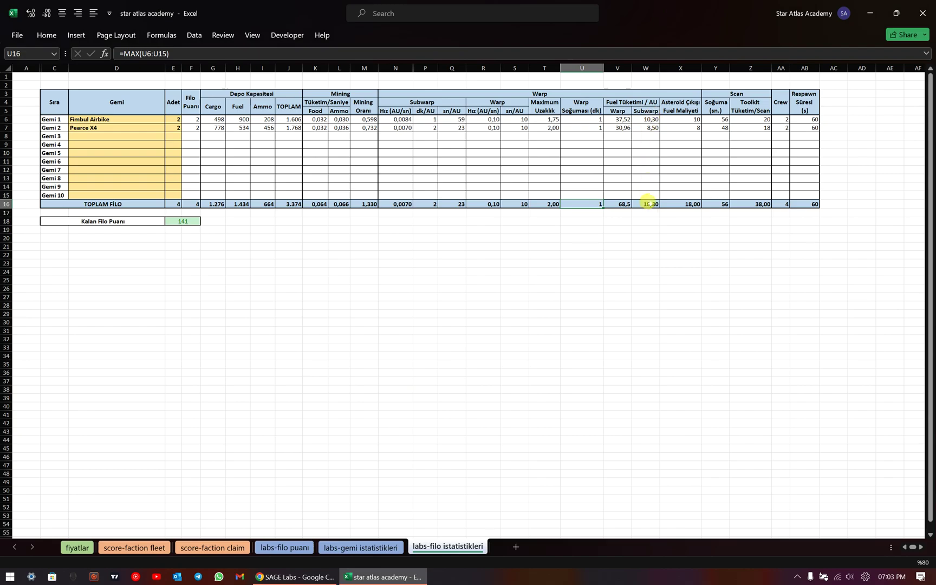
key(alt+Tab)
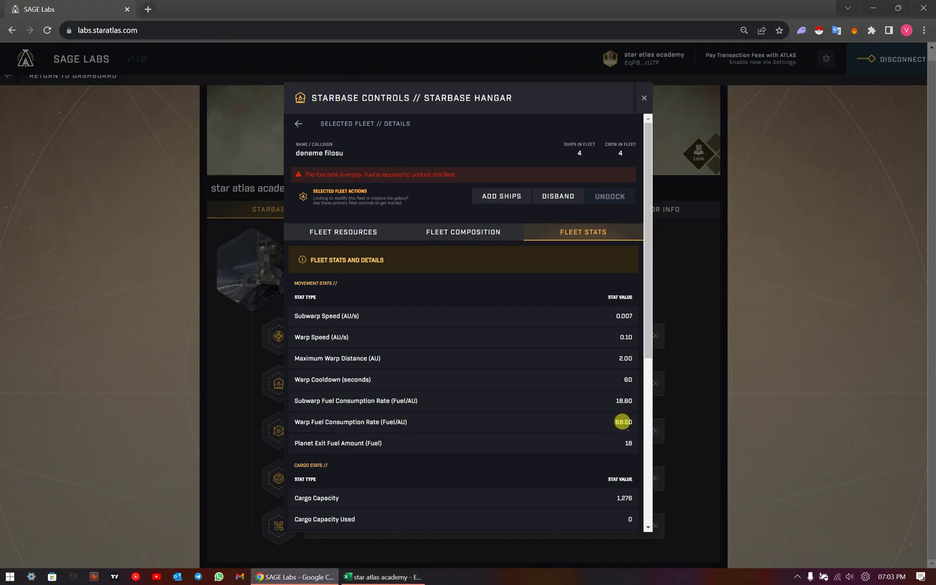
key(alt+Tab)
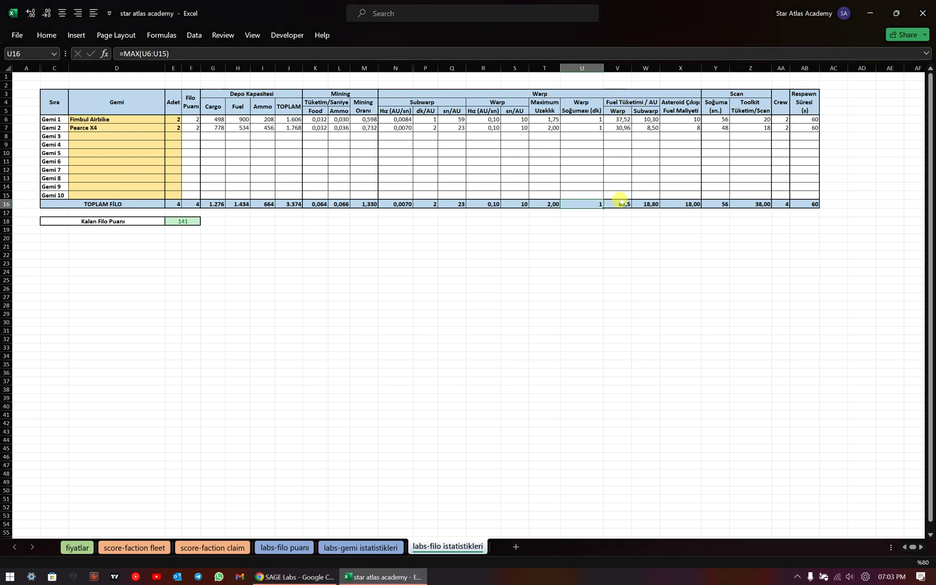
key(alt+Tab)
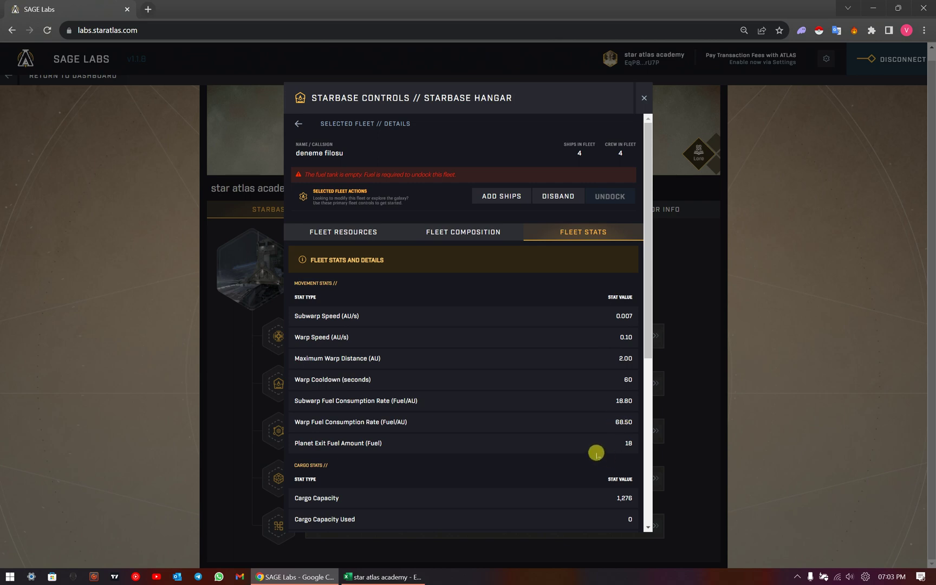
key(alt+Tab)
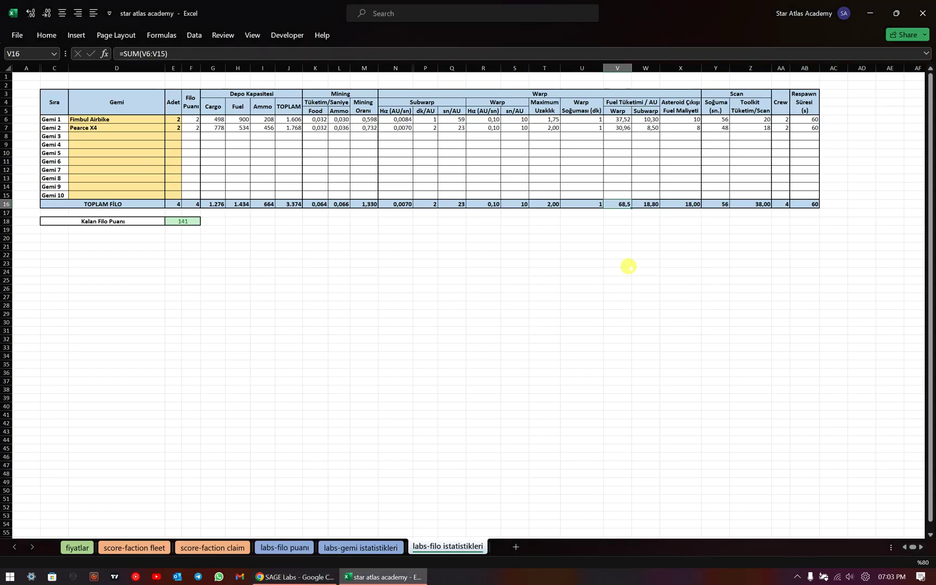
click(687, 207)
key(alt+Tab)
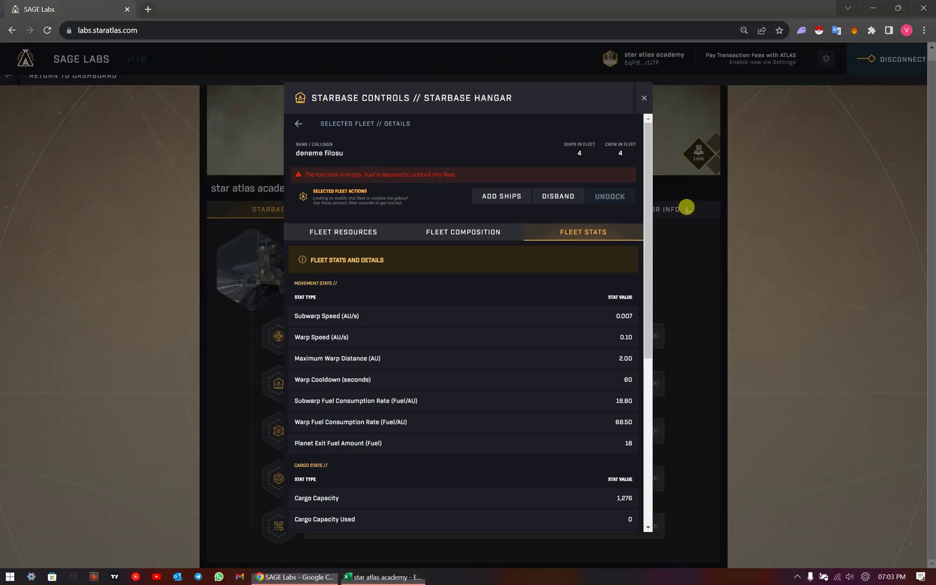
- Bring up the fleet's cargo stats in SAGE Labs and compare the cargo capacity with the Cargo total in Excel
scroll(613, 438, down, 2)
scroll(613, 438, down, 3)
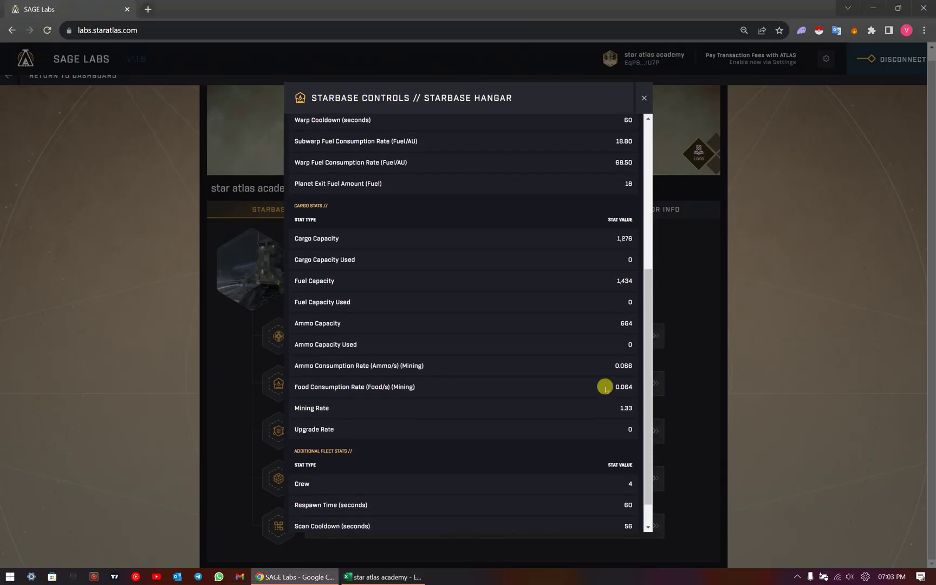
key(alt+Tab)
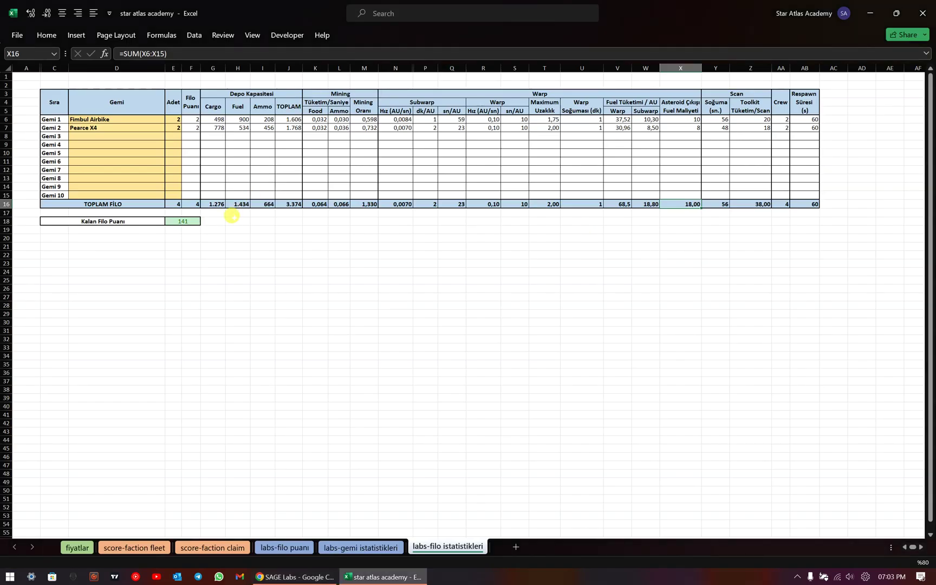
click(211, 205)
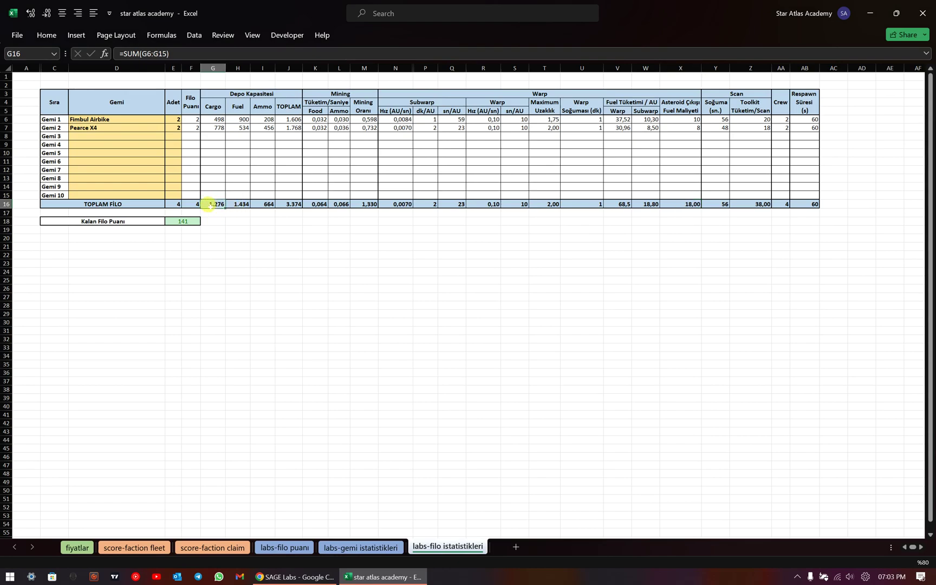
key(alt+Tab)
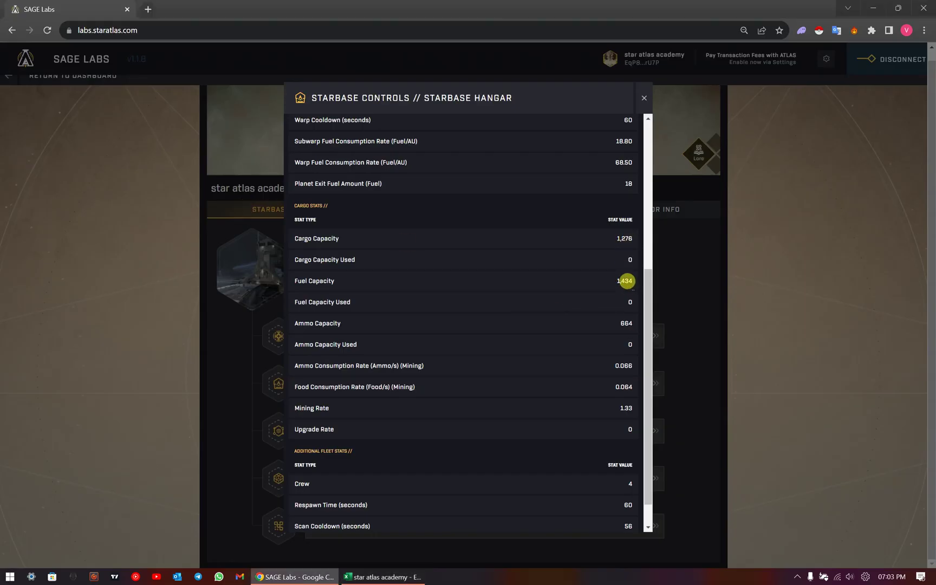
- Check the Fuel and Ammo storage totals in Excel against the fleet's fuel and ammo capacities in SAGE Labs
key(alt+Tab)
click(236, 205)
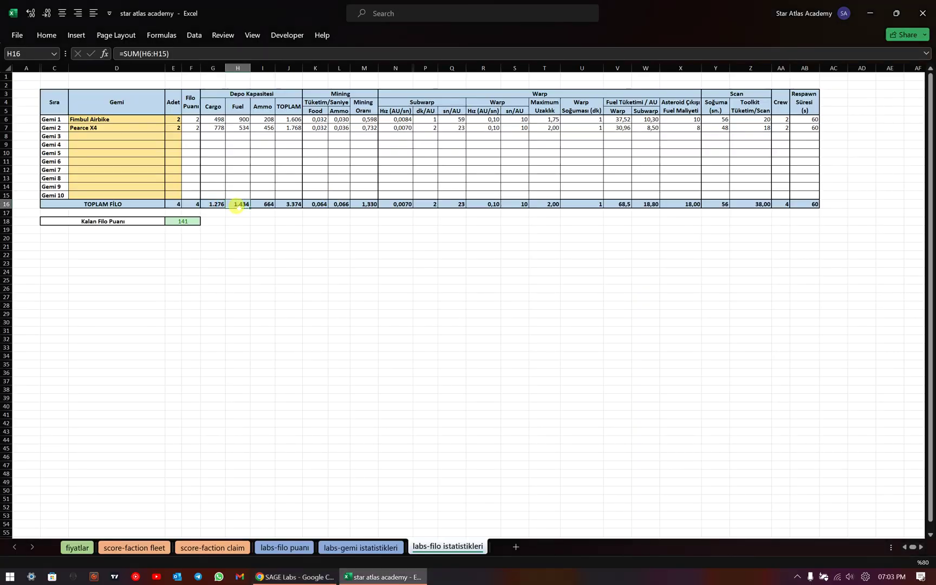
click(265, 205)
key(alt+Tab)
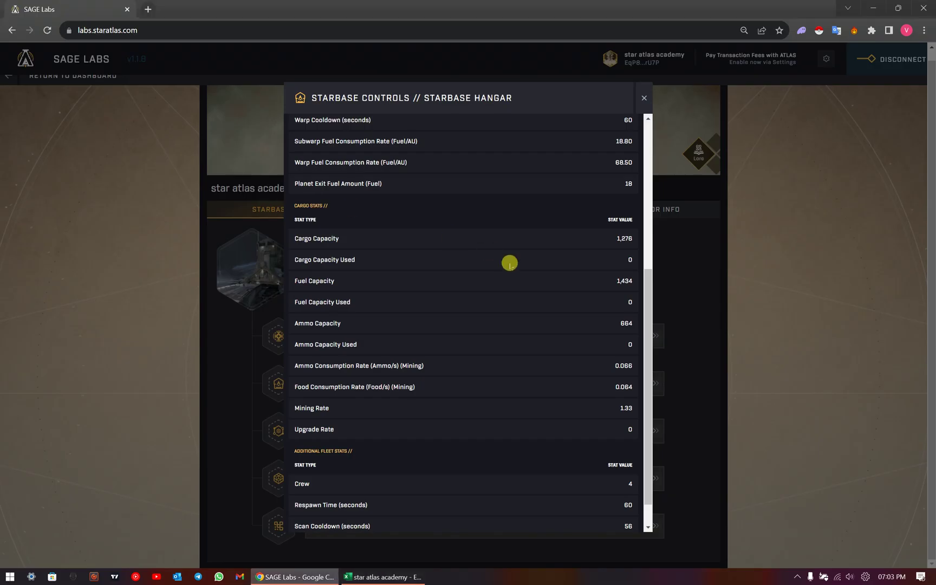
key(alt+Tab)
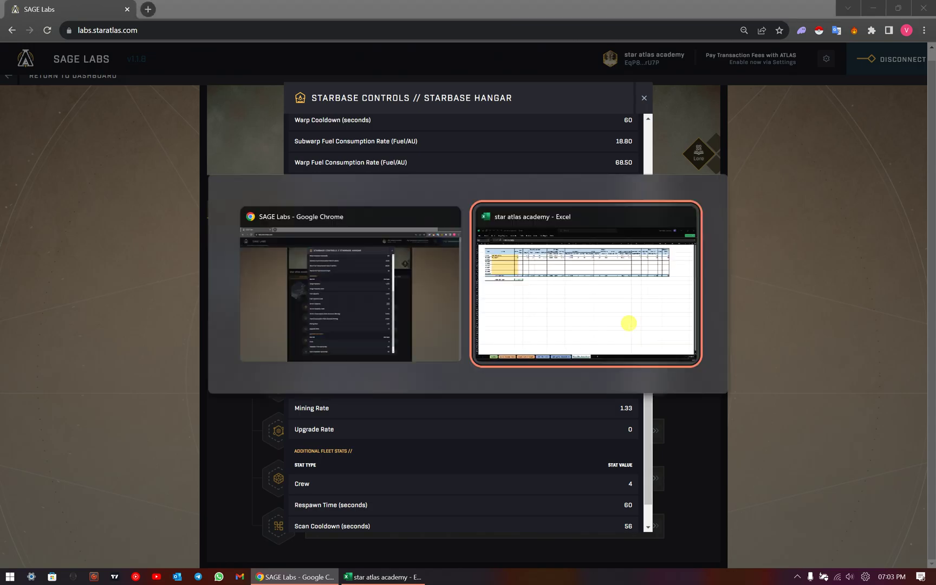
key(alt+Tab)
double_click(627, 323)
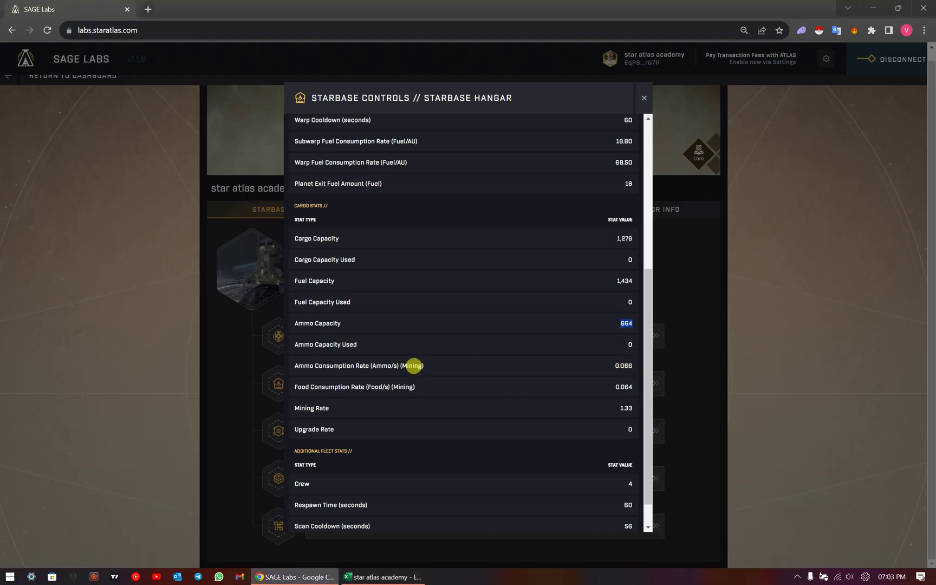
- Compare the mining ammo consumption total in Excel with the fleet's mining consumption rates in SAGE Labs
key(alt+Tab)
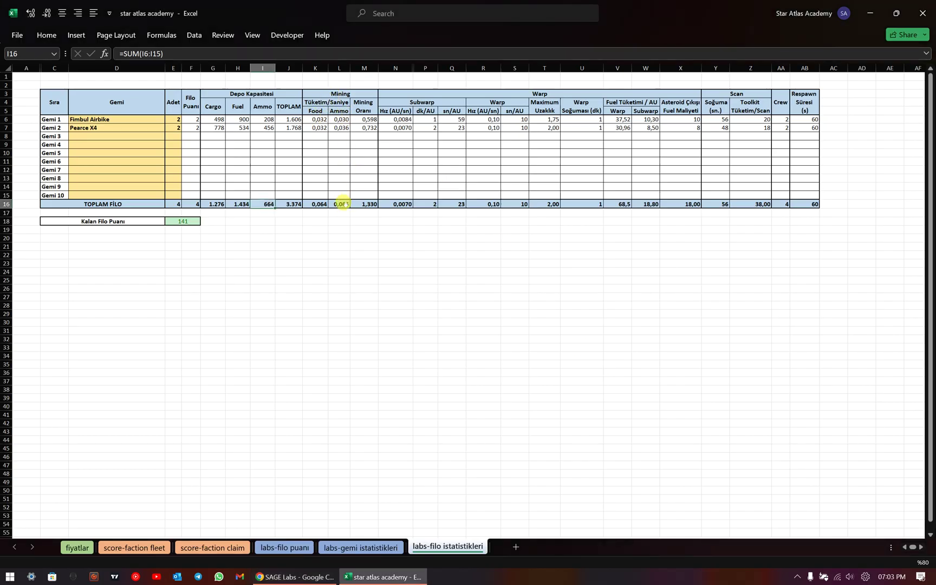
click(342, 204)
key(alt+Tab)
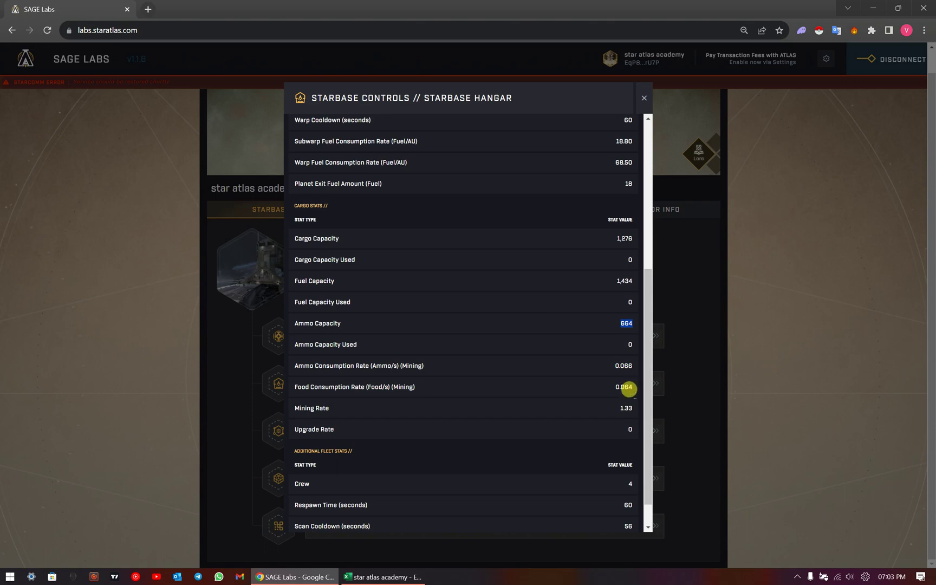
- Check the mining food consumption and mining rate totals in Excel against the fleet's mining stats in SAGE Labs
key(alt+Tab)
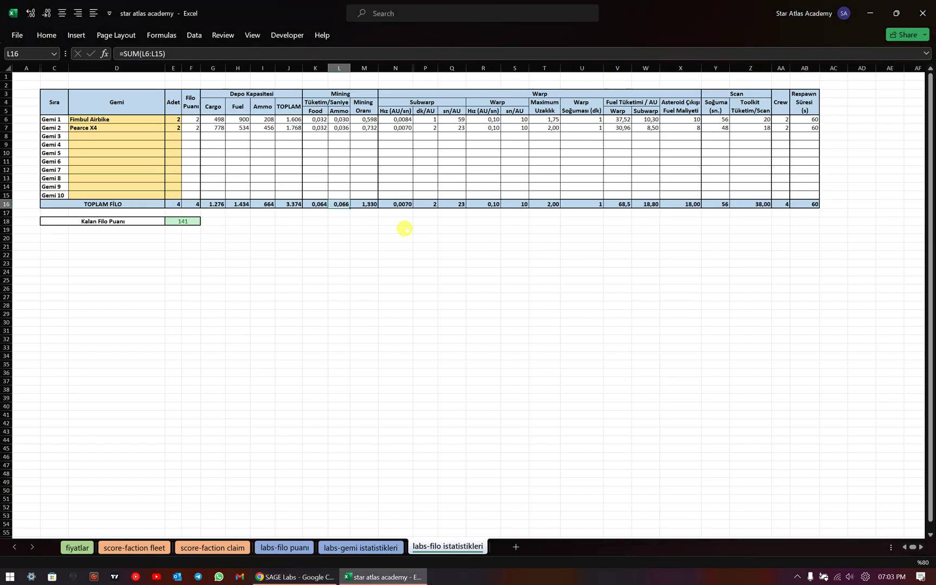
click(330, 205)
key(alt+Tab)
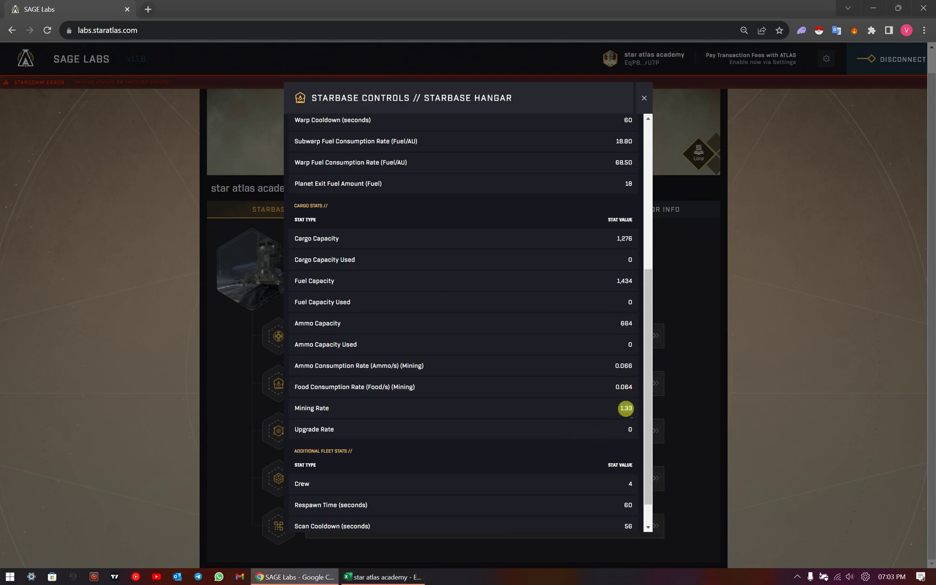
key(alt+Tab)
click(364, 205)
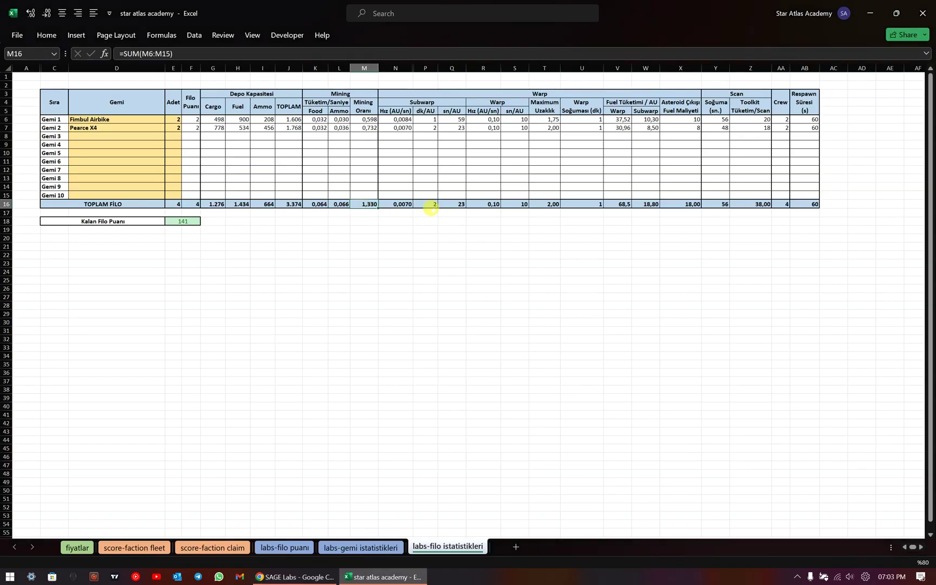
key(alt+Tab)
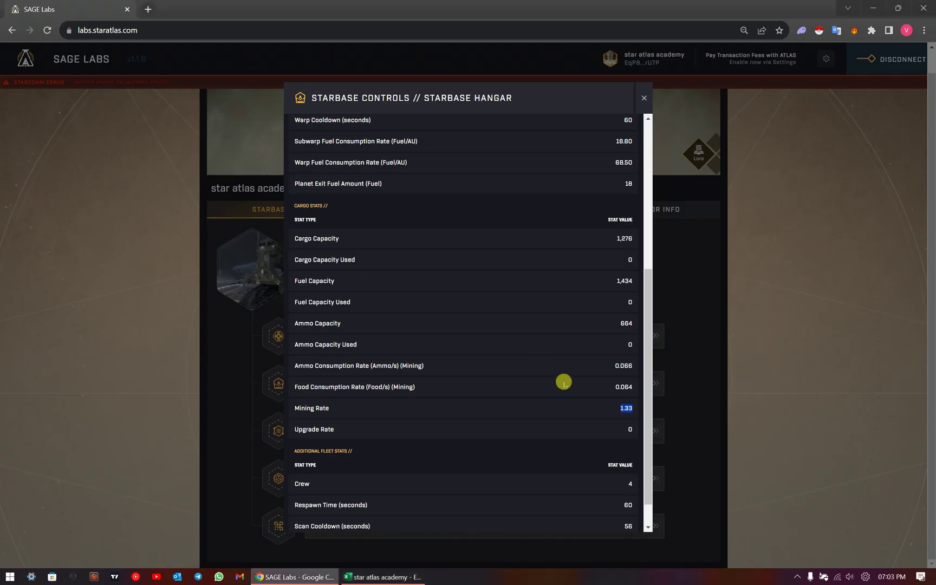
- Compare the Crew and respawn time totals in Excel with the additional fleet stats in SAGE Labs
scroll(613, 433, down, 1)
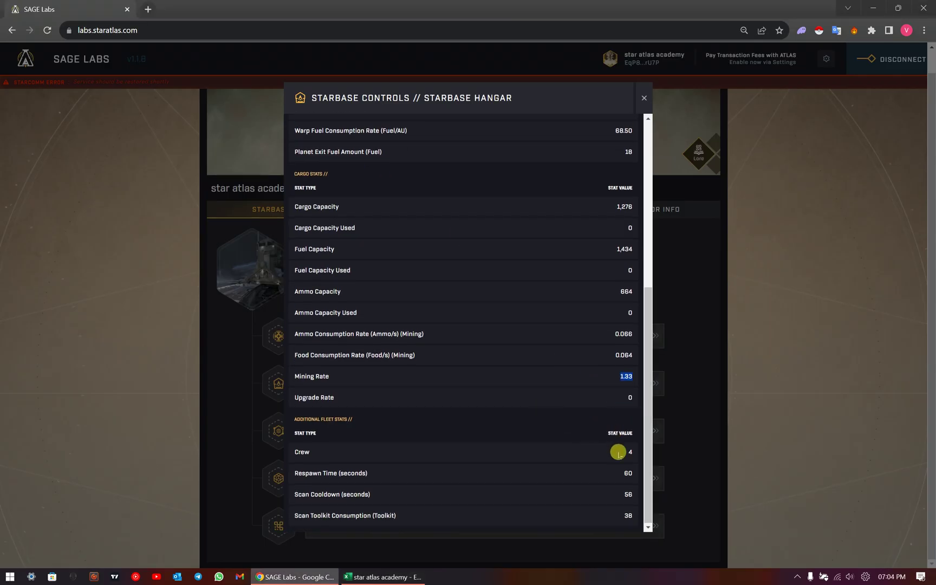
key(alt+Tab)
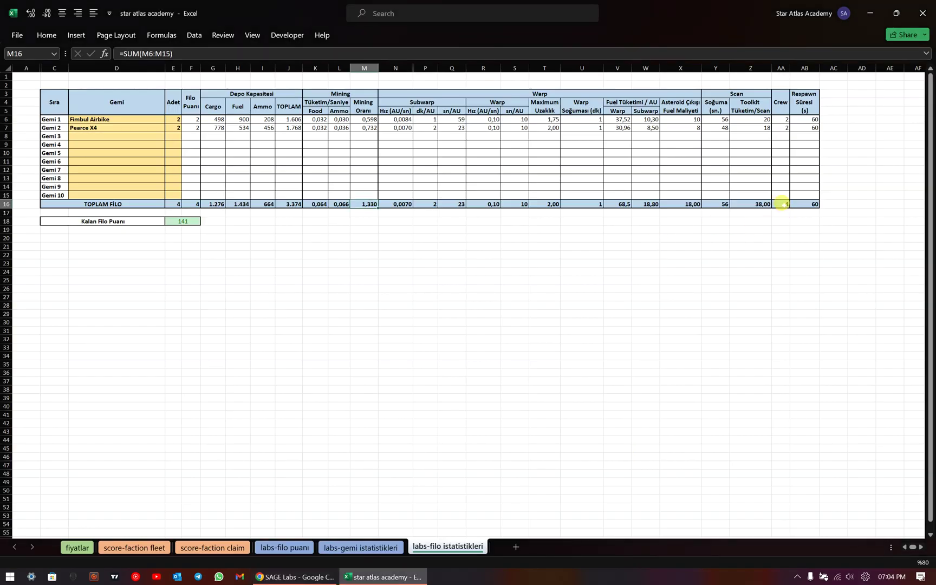
click(783, 206)
key(alt+Tab)
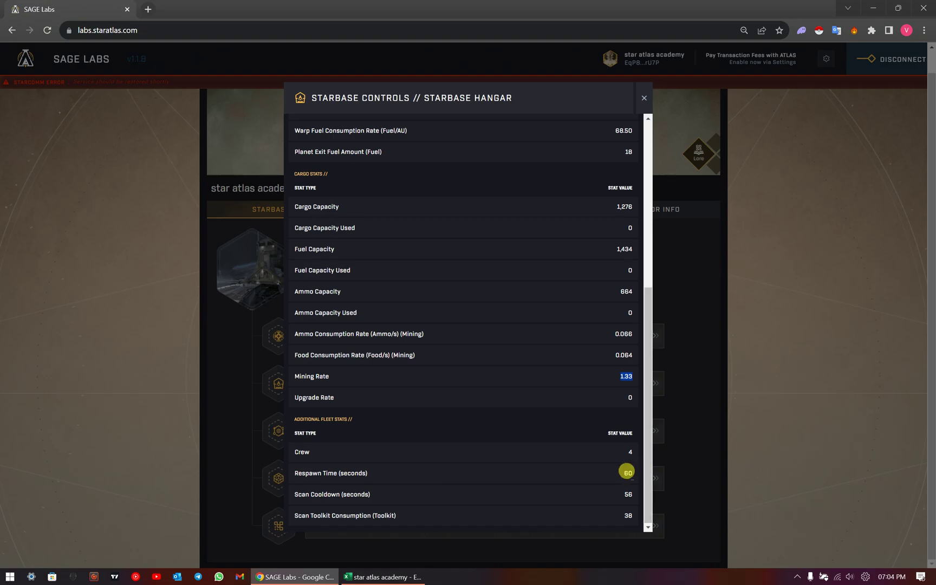
key(alt+Tab)
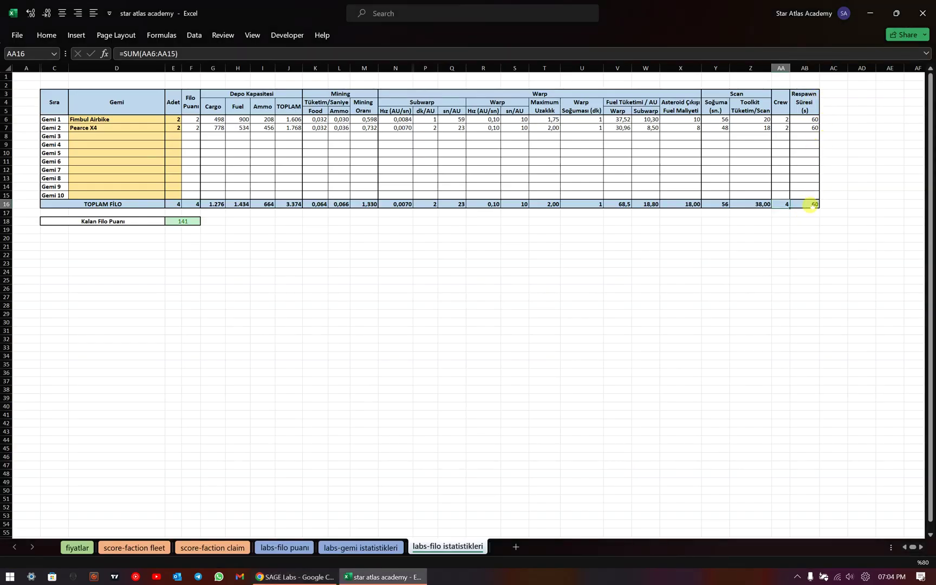
click(809, 204)
key(alt+Tab)
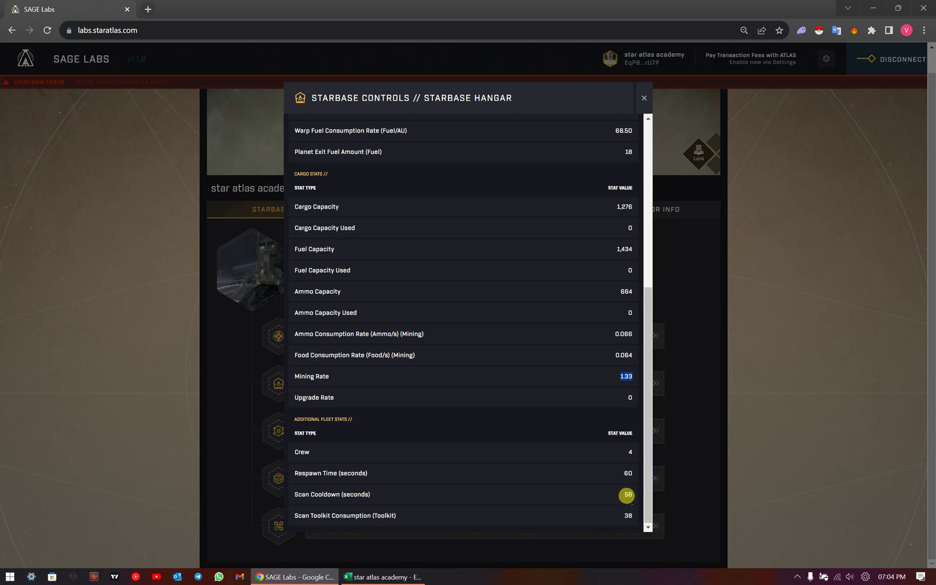
- Check Excel's scan cooldown and toolkit consumption per scan totals against the fleet's scan stats in SAGE Labs
key(alt+Tab)
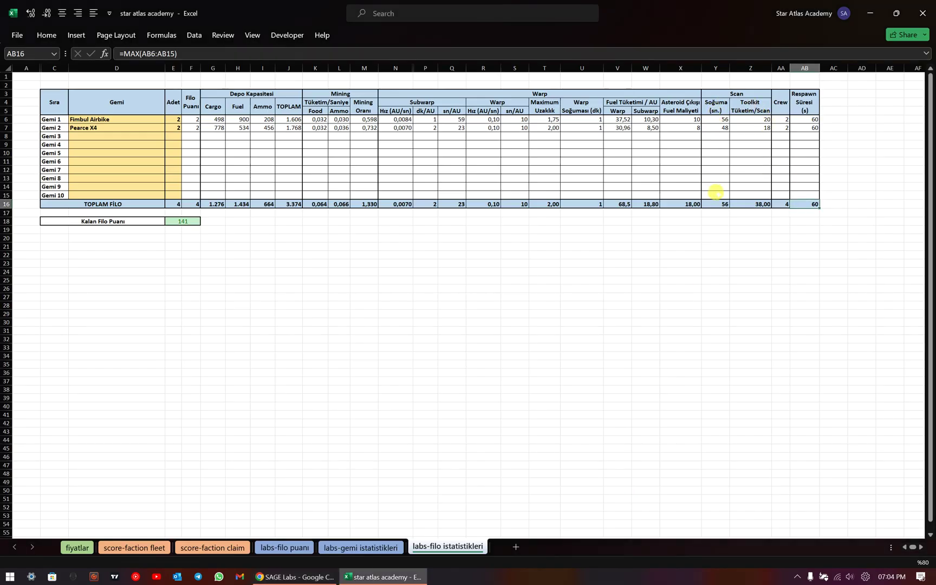
key(alt+Tab)
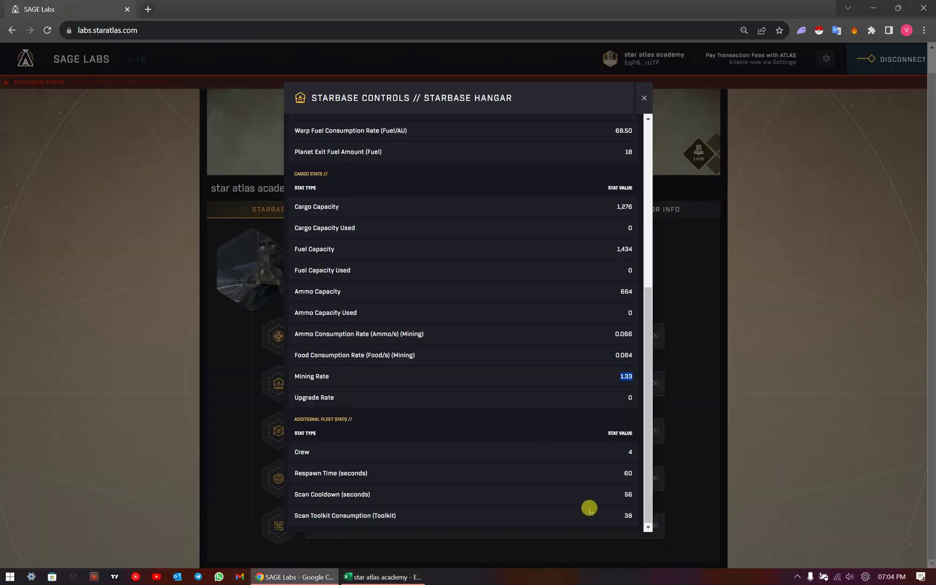
key(alt+Tab)
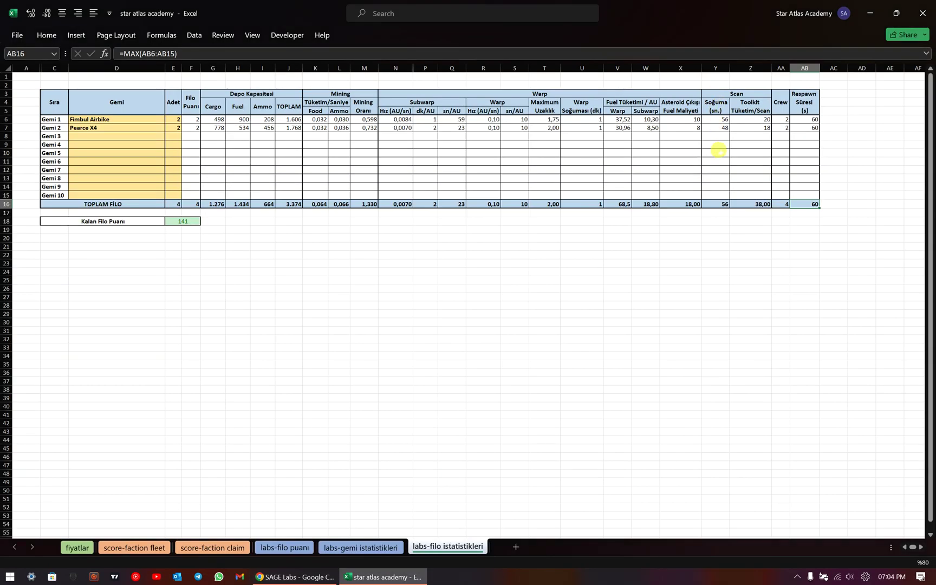
key(alt+Tab)
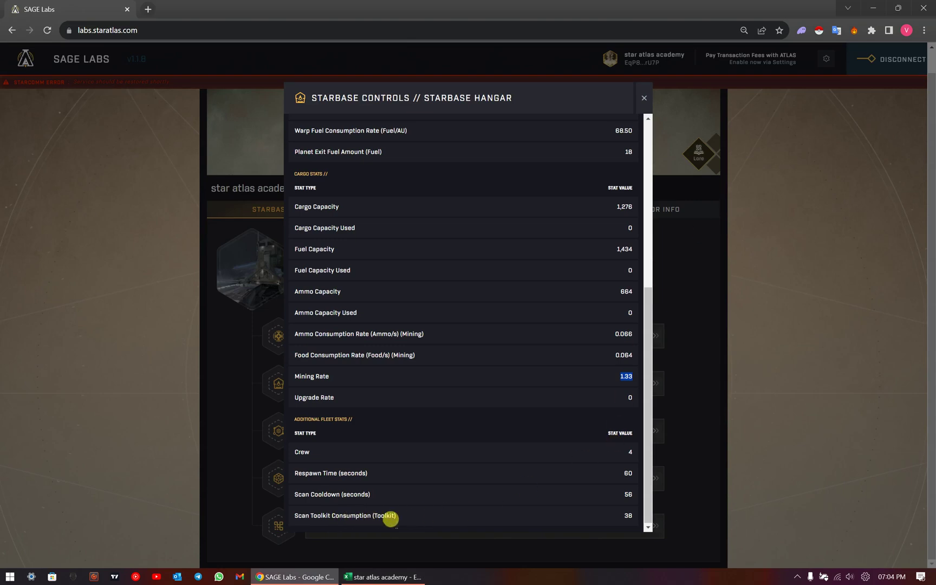
key(alt+Tab)
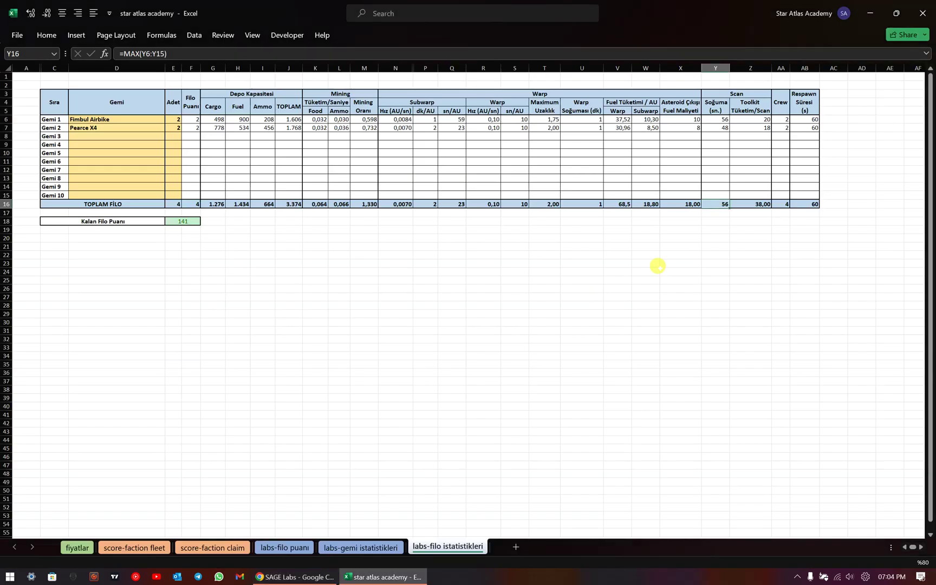
click(759, 206)
key(alt+Tab)
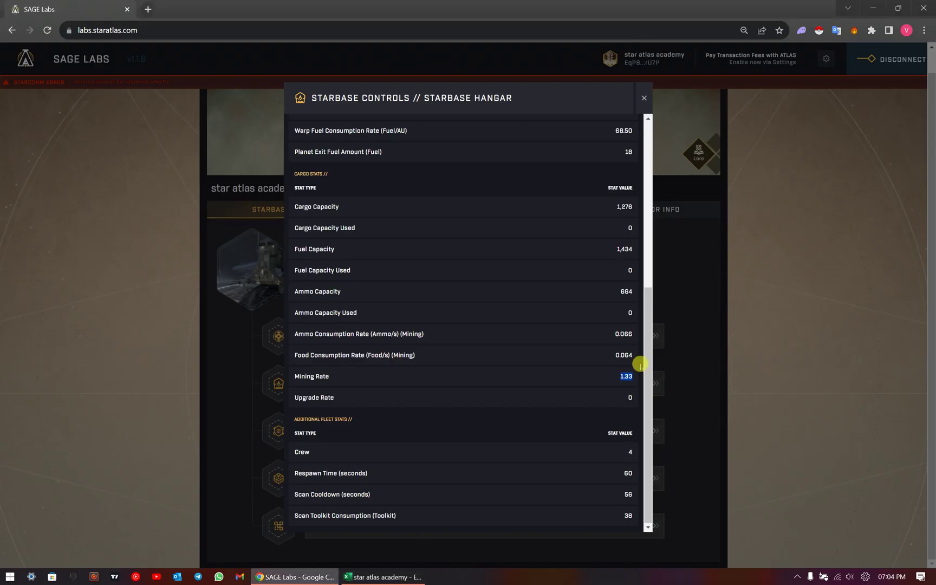
- Review the fleet's movement stats in SAGE Labs and the maximum warp distance and ship count totals in Excel
scroll(549, 408, up, 5)
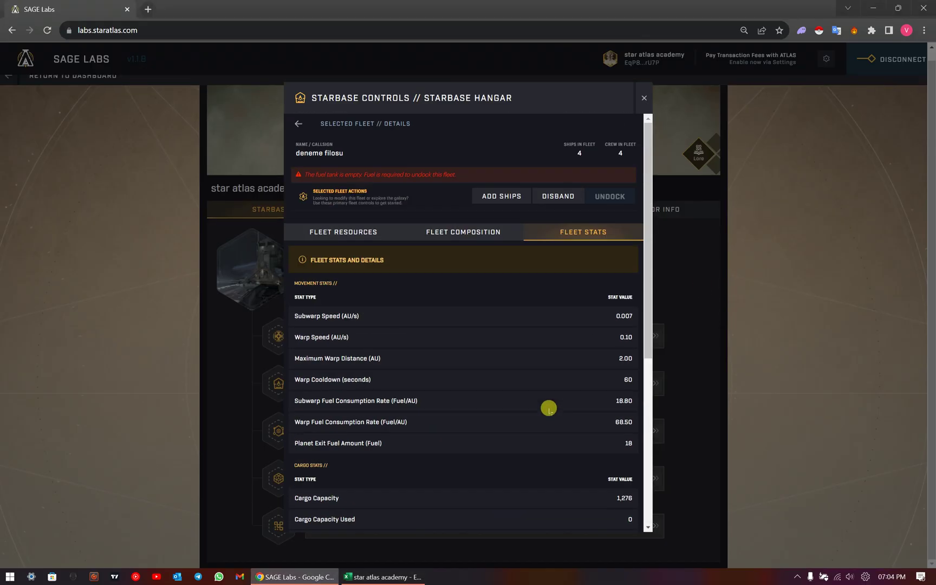
key(alt+Tab)
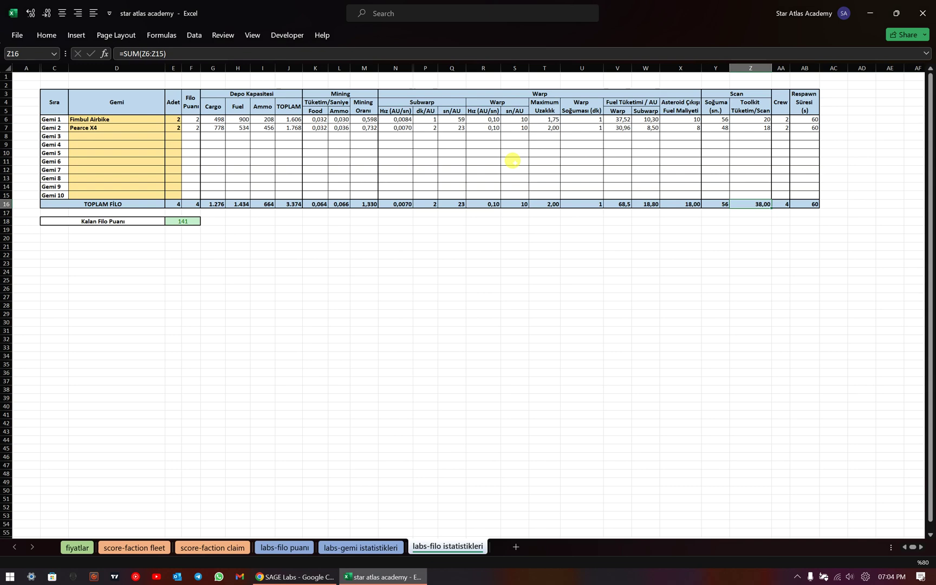
click(450, 125)
click(544, 181)
click(550, 204)
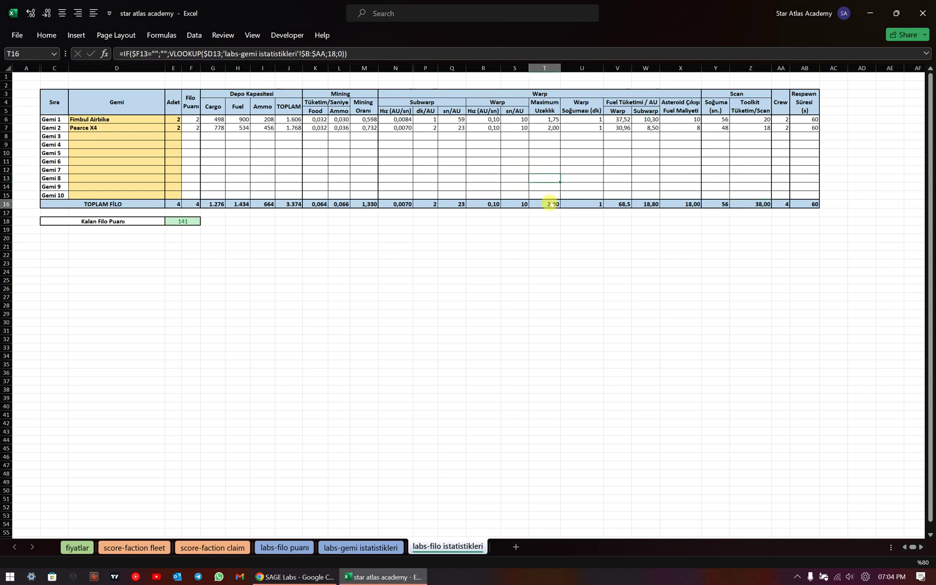
click(176, 205)
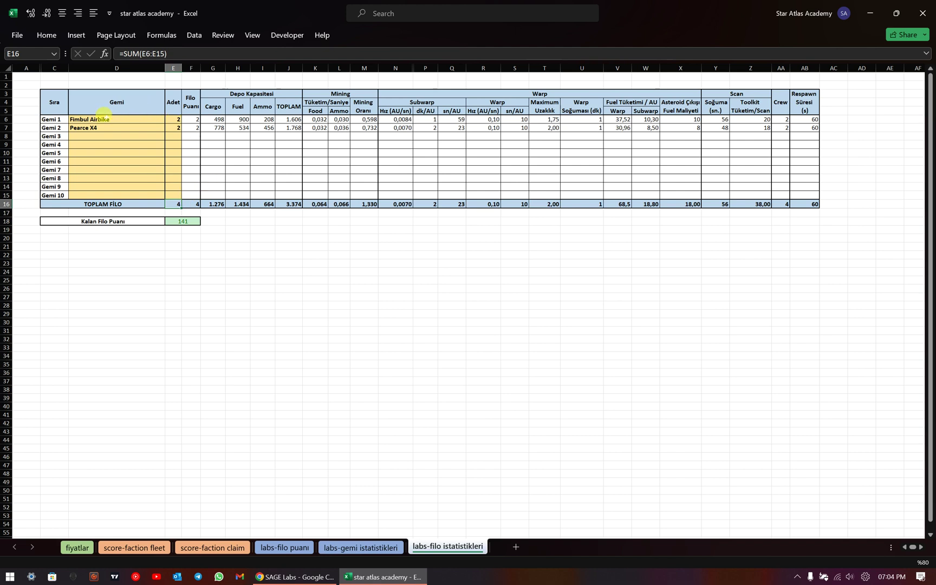
- Set the Pearce X4 quantity in the Gemi 2 row to 3
click(96, 117)
key(Right)
key(Right)
key(Right)
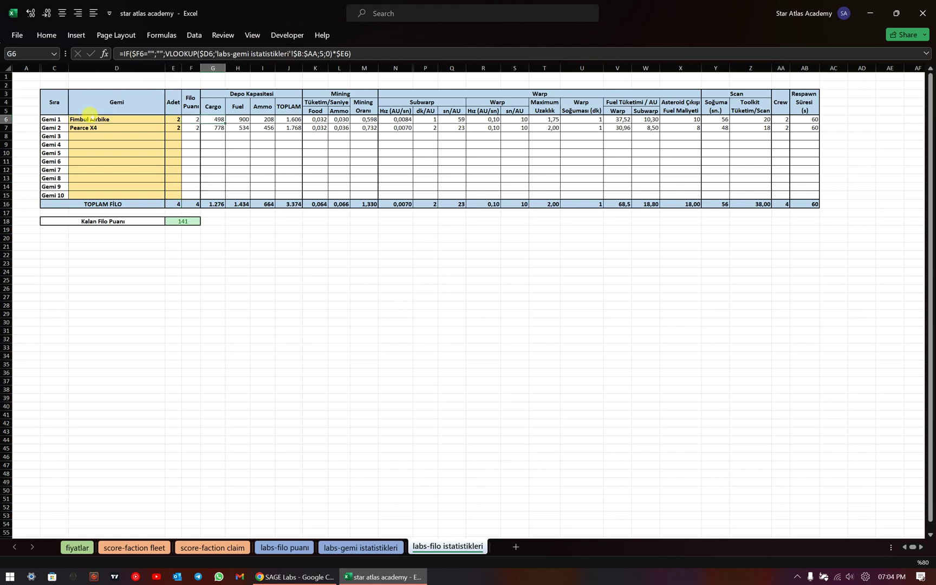
key(Left)
key(Left)
key(Left)
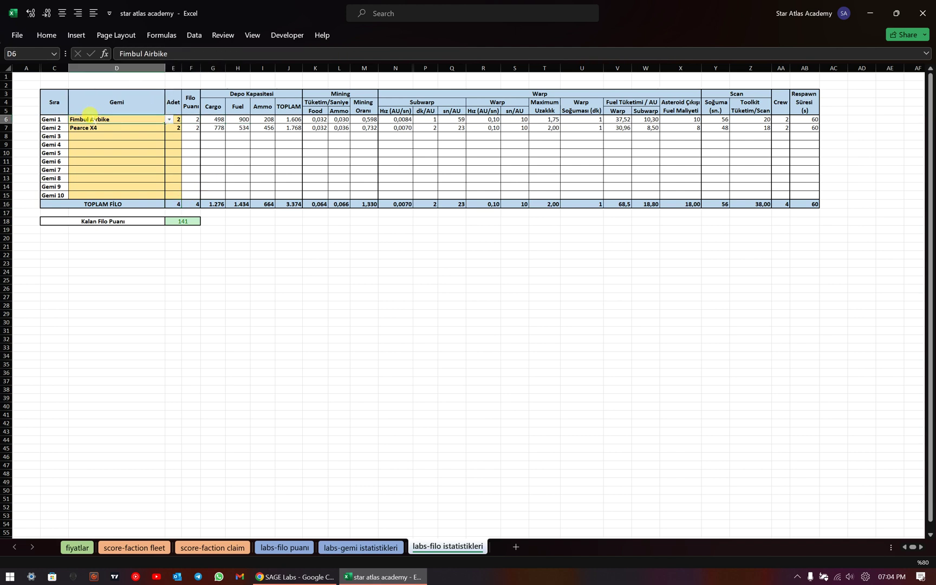
key(Down)
key(Right)
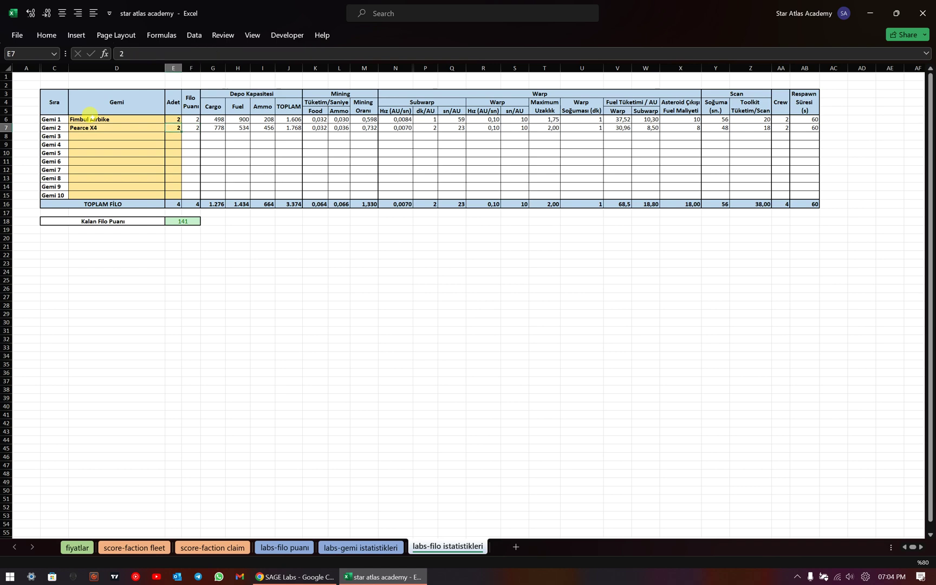
text(3)
key(Return)
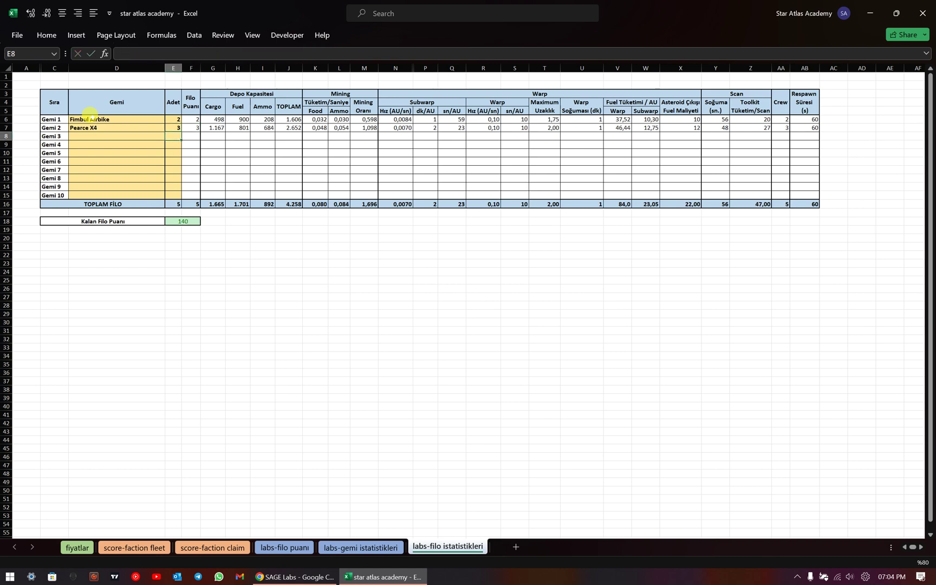
- Set the Gemi 2 quantity to 10 and change its ship from Pearce X4 to Rainbow Arc
key(Up)
text(10)
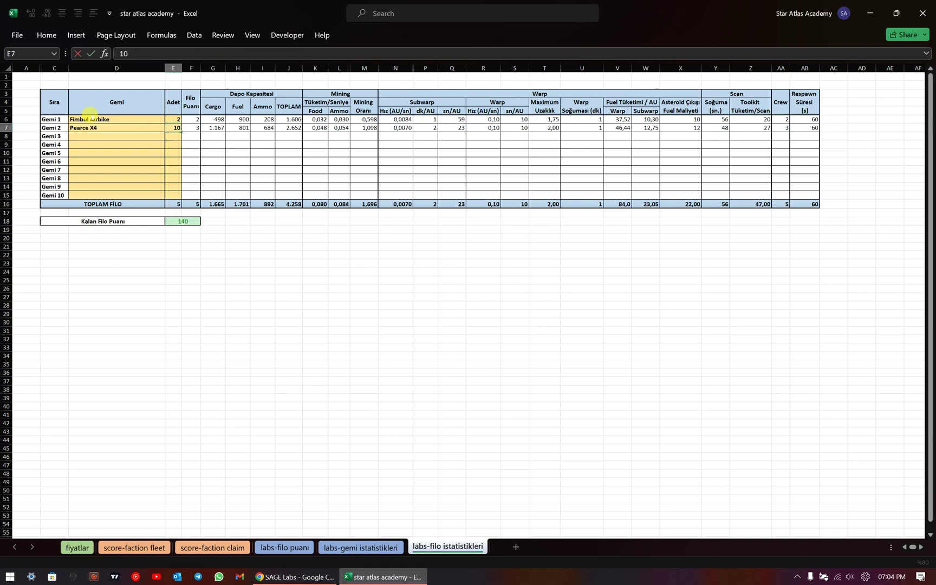
key(Return)
key(Up)
key(Left)
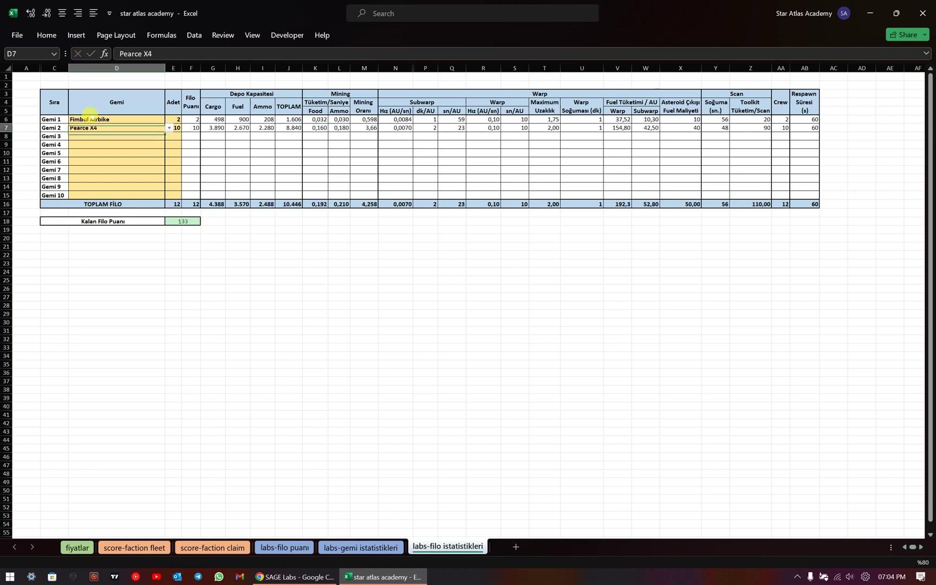
key(alt+Down)
key(Down)
key(Down)
key(Down)
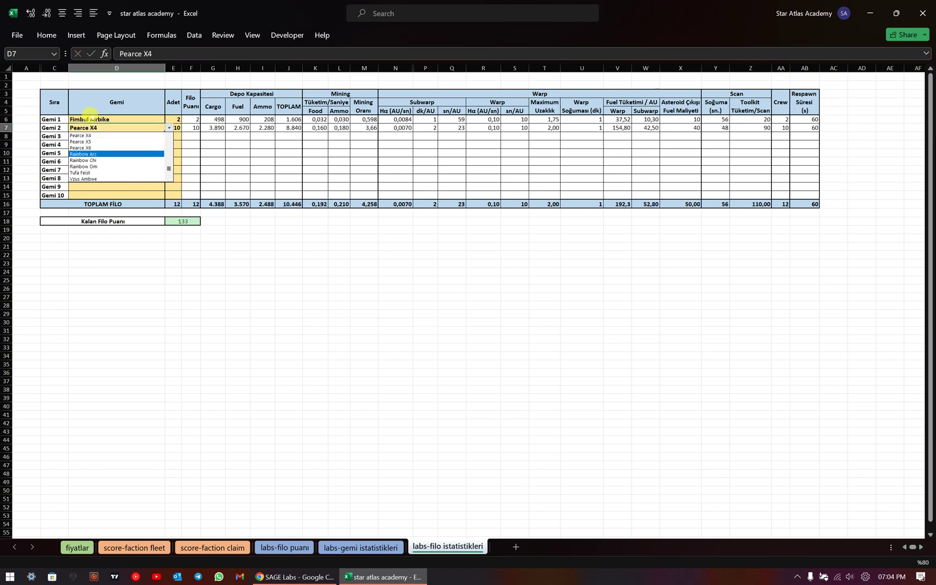
key(Return)
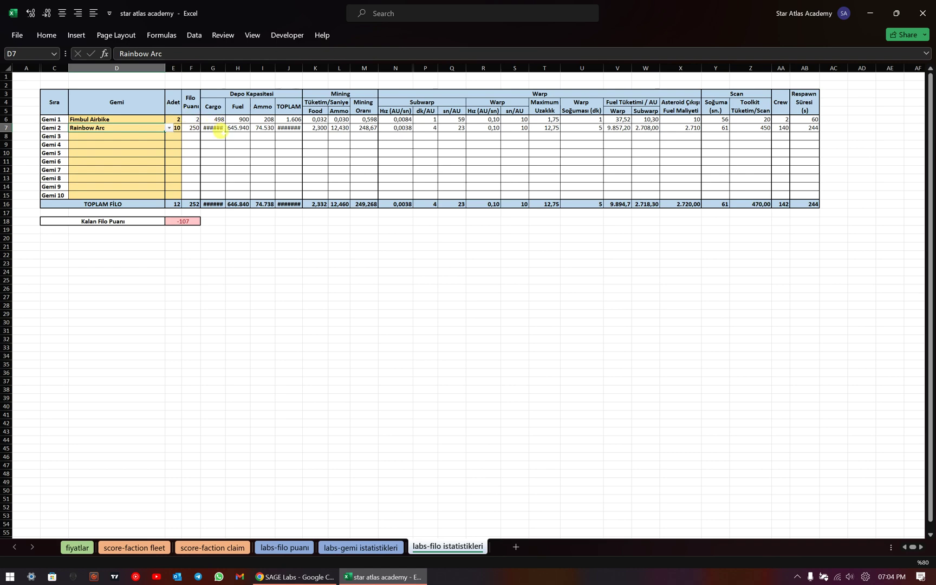
- Auto-fit the widths of the Cargo and TOPLAM storage capacity columns to their values
click(217, 129)
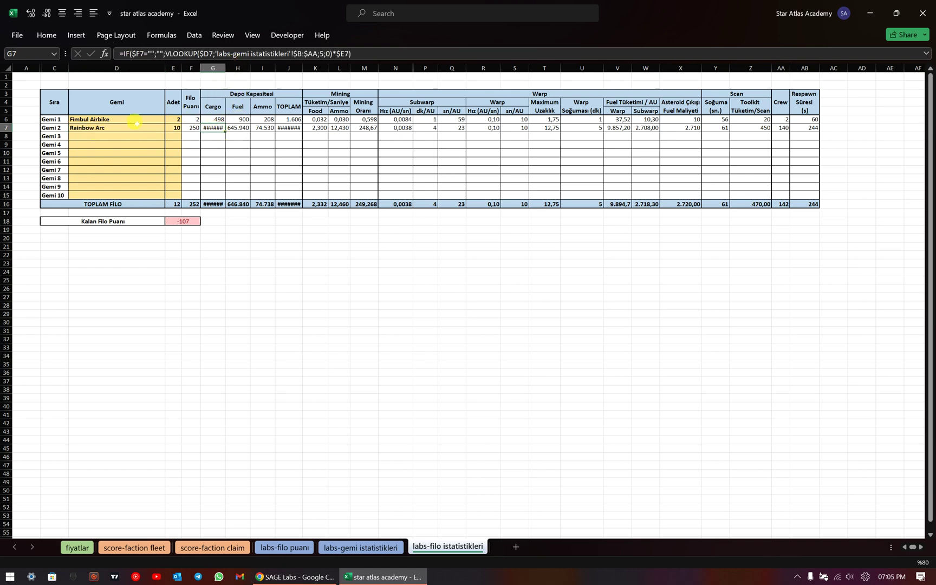
double_click(226, 68)
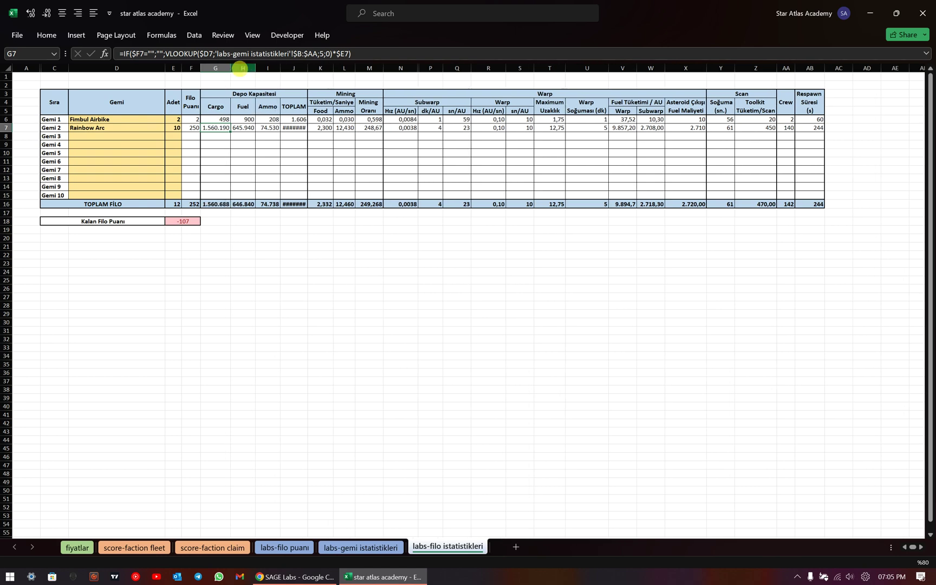
double_click(308, 69)
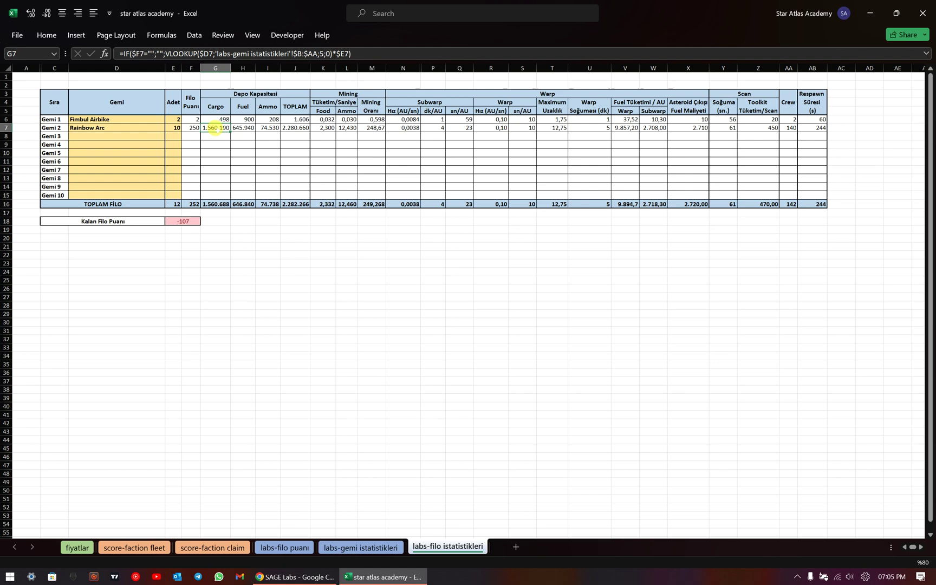
- Inspect the Kalan Filo Puanı formula and the Rainbow Arc quantity, and bring up the labs-gemi istatistikleri sheet
click(135, 128)
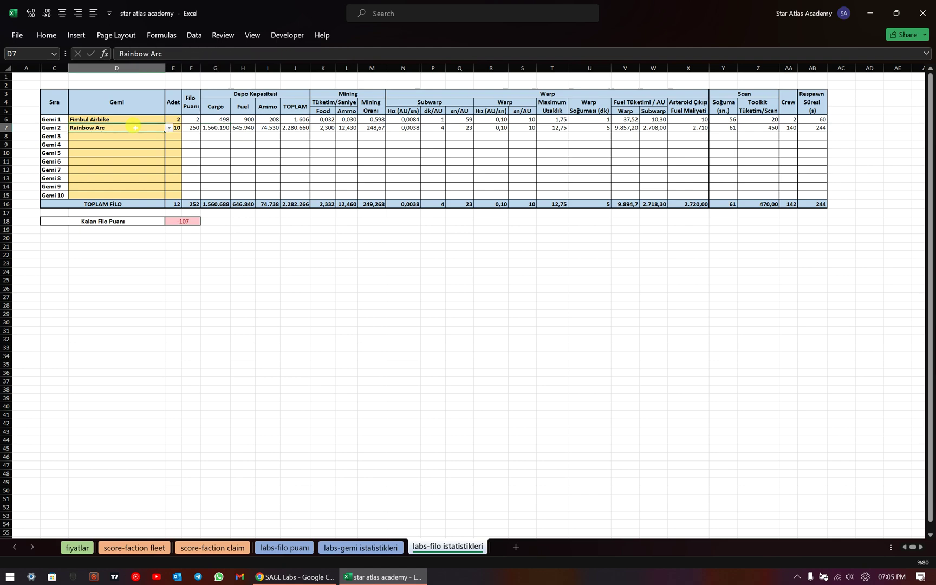
click(94, 223)
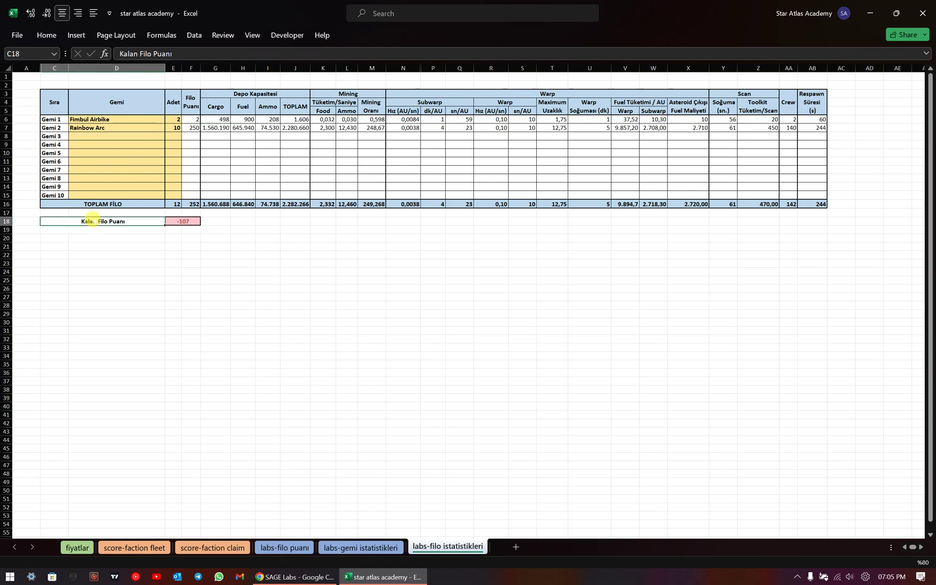
click(187, 221)
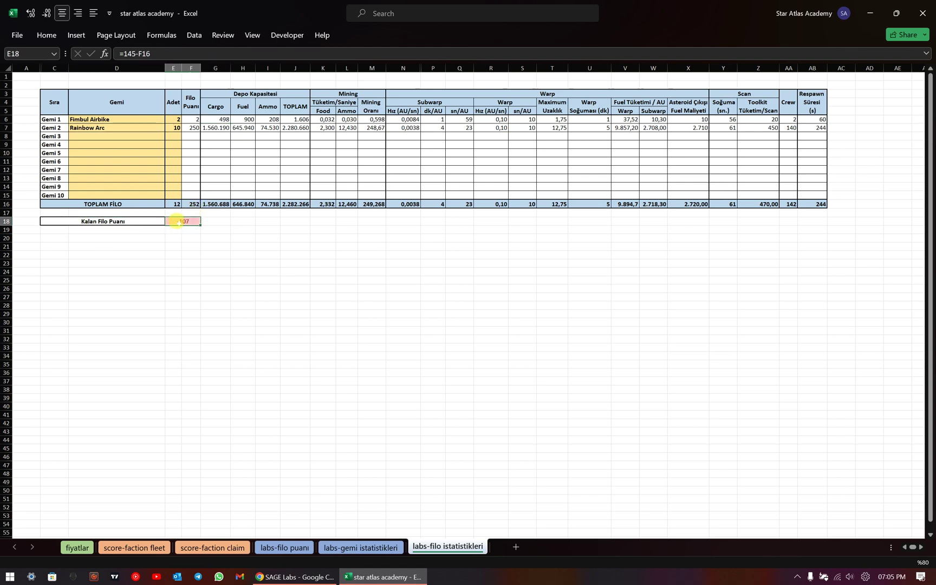
click(176, 127)
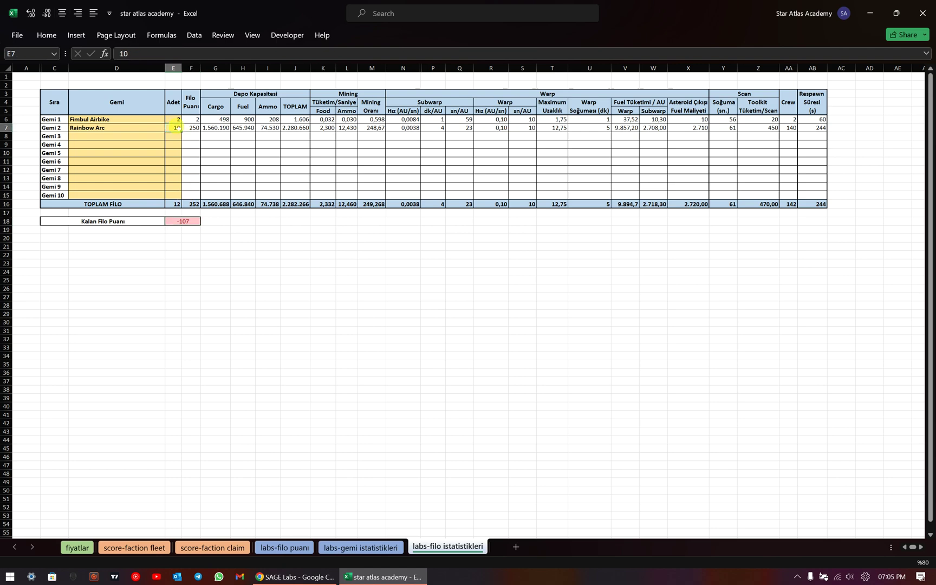
key(ctrl+Page_Up)
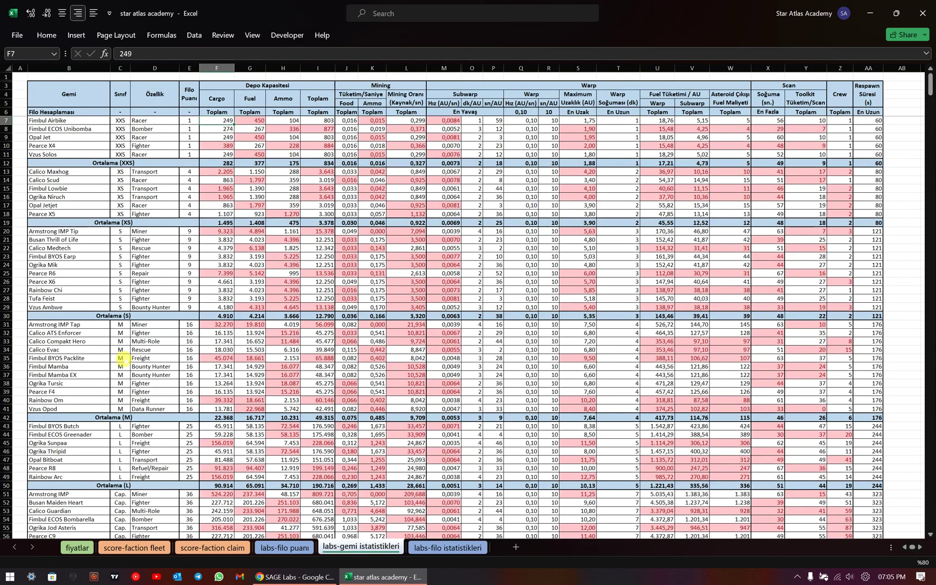
- Check Rainbow Arc's Filo Puanı on the labs-gemi istatistikleri sheet and compare it with the Filo Puanı cells on labs-filo istatistikleri
click(48, 477)
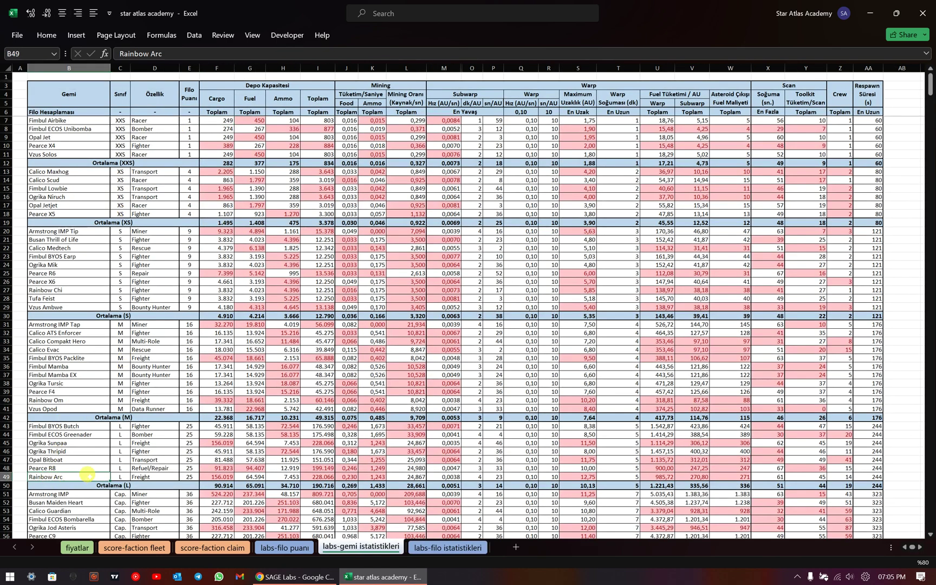
click(189, 477)
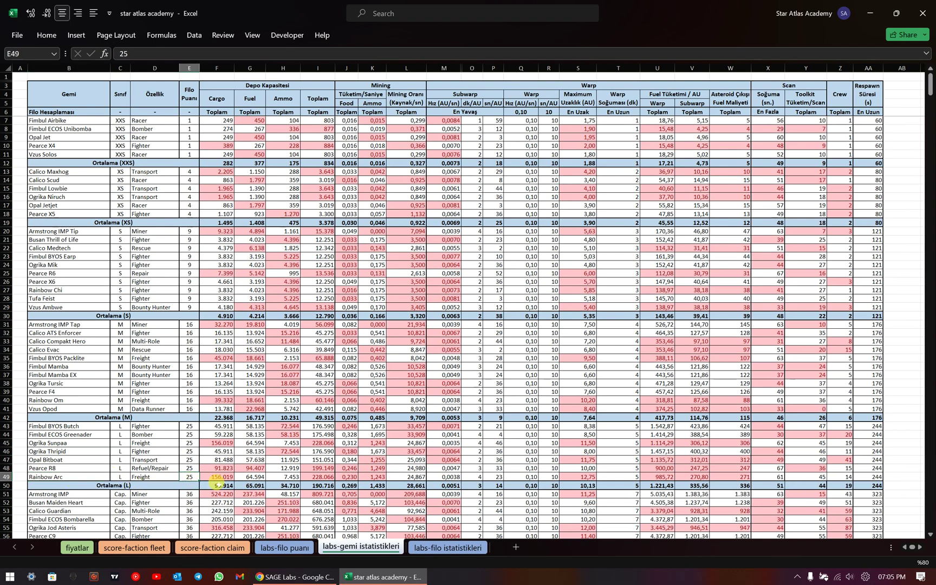
key(ctrl+Page_Down)
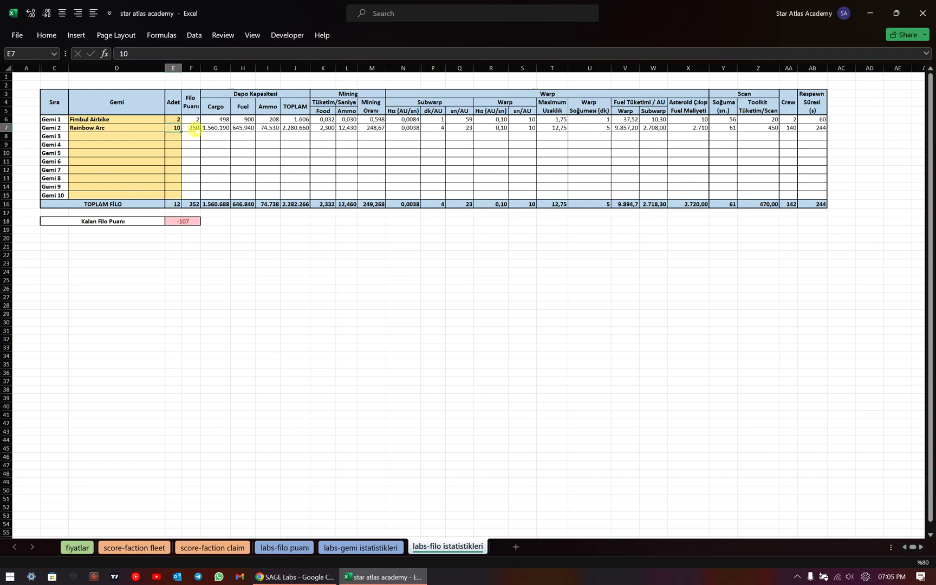
click(193, 128)
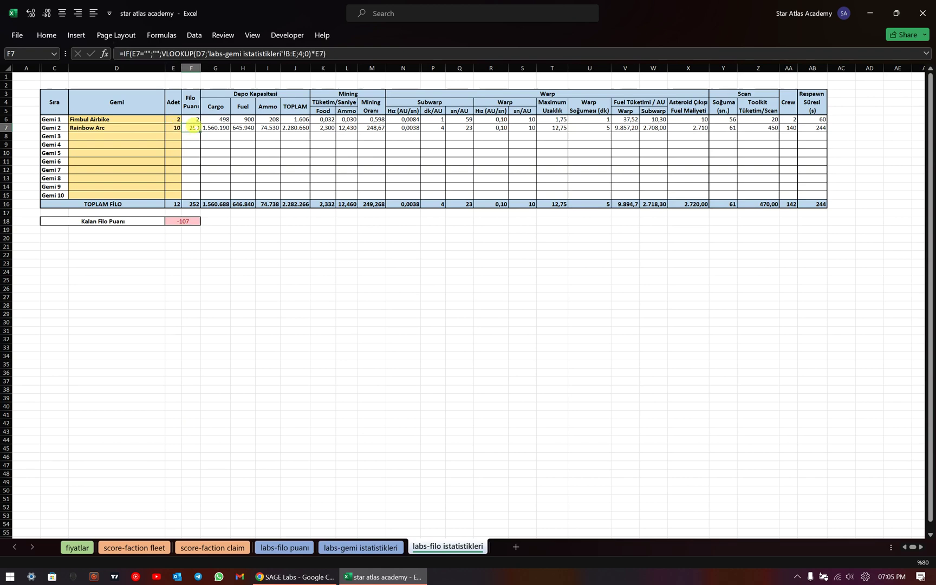
click(194, 120)
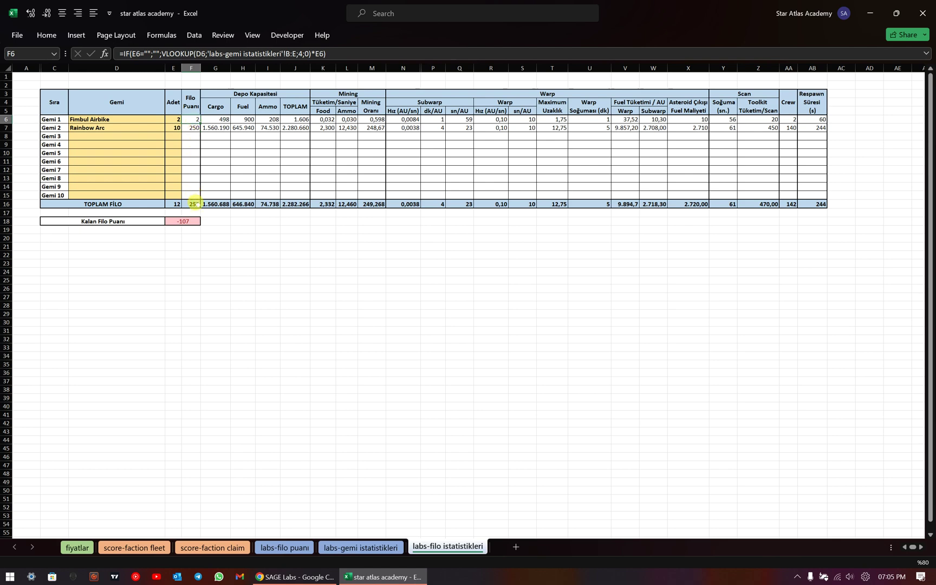
click(194, 205)
- Set the Rainbow Arc quantity in the Gemi 2 row to 5
key(Left)
key(Left)
key(Up)
key(Up)
key(Up)
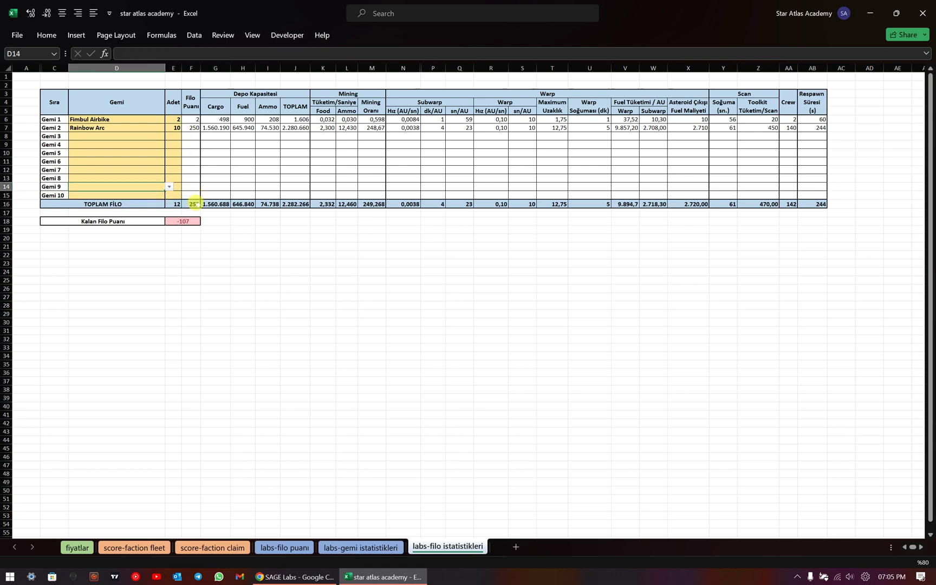
key(Right)
key(Up)
key(Up)
key(Up)
key(Up)
key(Up)
key(Up)
text(5)
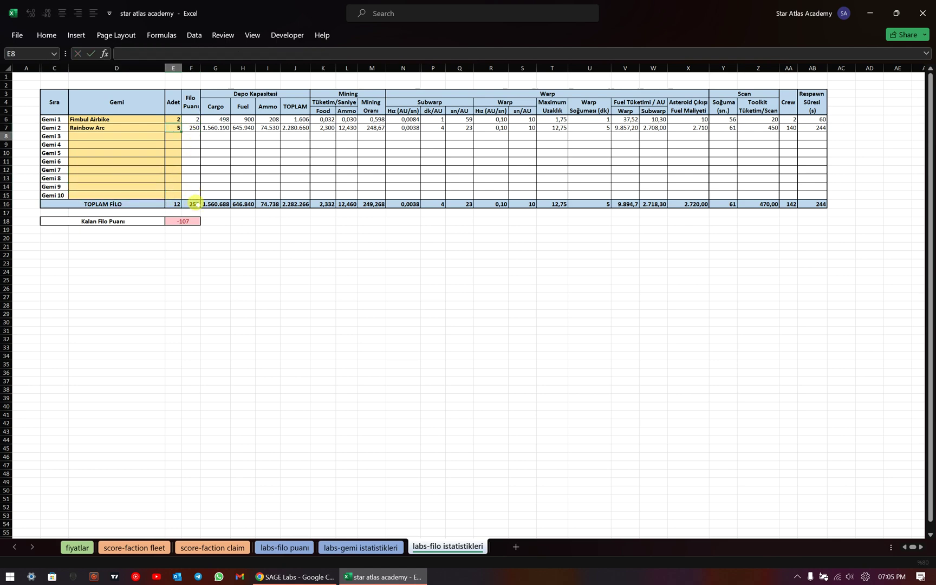
key(Return)
key(Up)
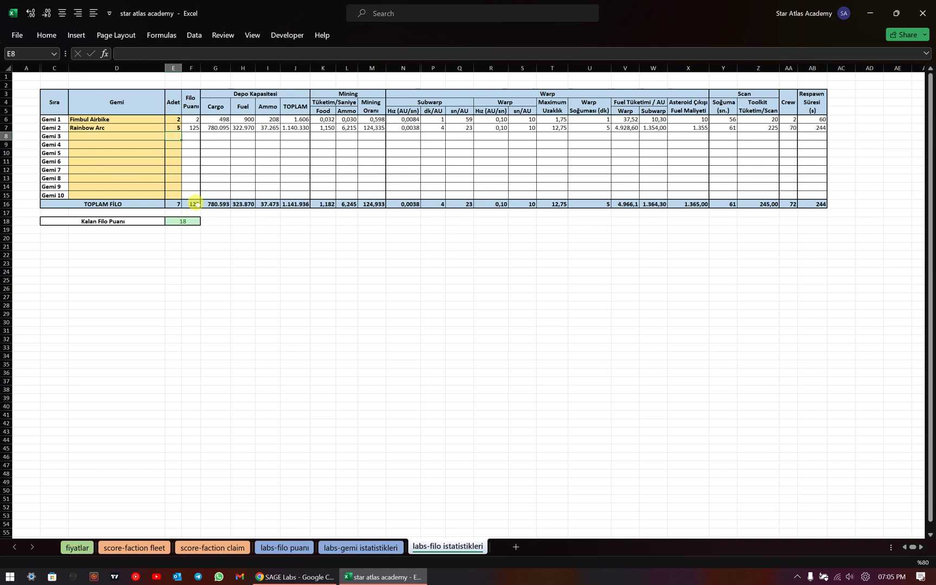
- Try a Rainbow Arc quantity of 6 in the Gemi 2 row and return it to 5
text(6)
key(Return)
key(Up)
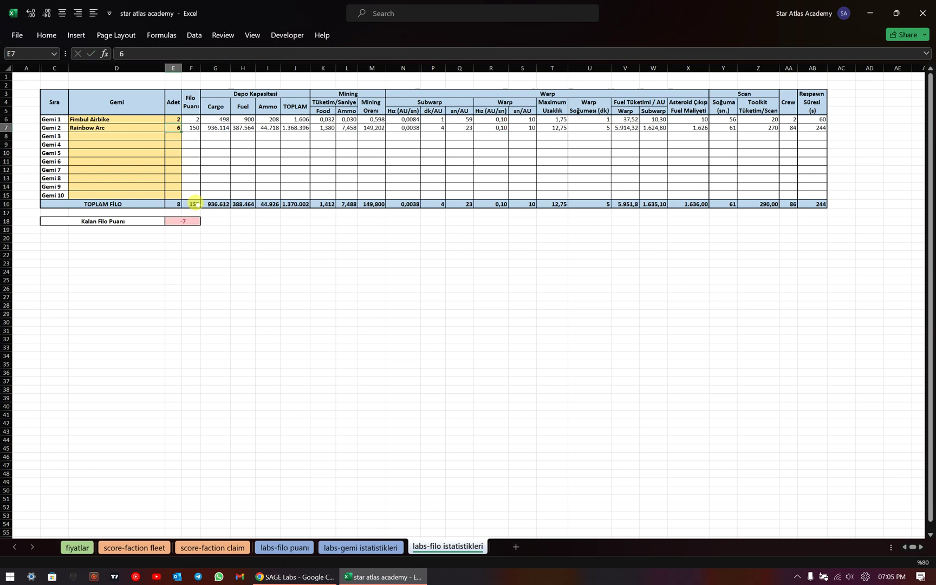
text(5)
key(Return)
key(Left)
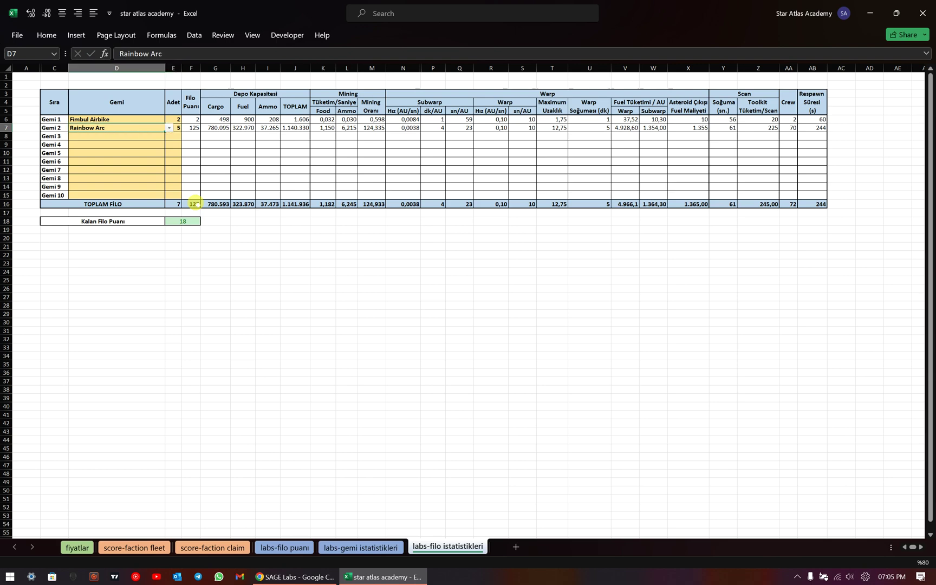
- Look over the ship entry rows from Gemi 1 to Gemi 10 and the Fuel formula in the Gemi 3 row
key(Down)
key(Down)
key(Down)
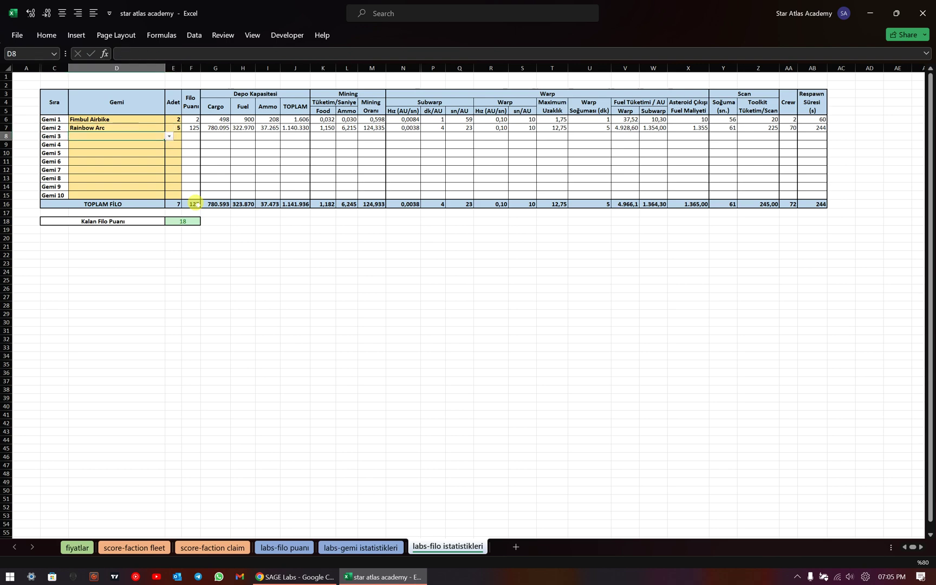
key(ctrl+Down)
key(Left)
key(Left)
key(ctrl+Up)
key(Right)
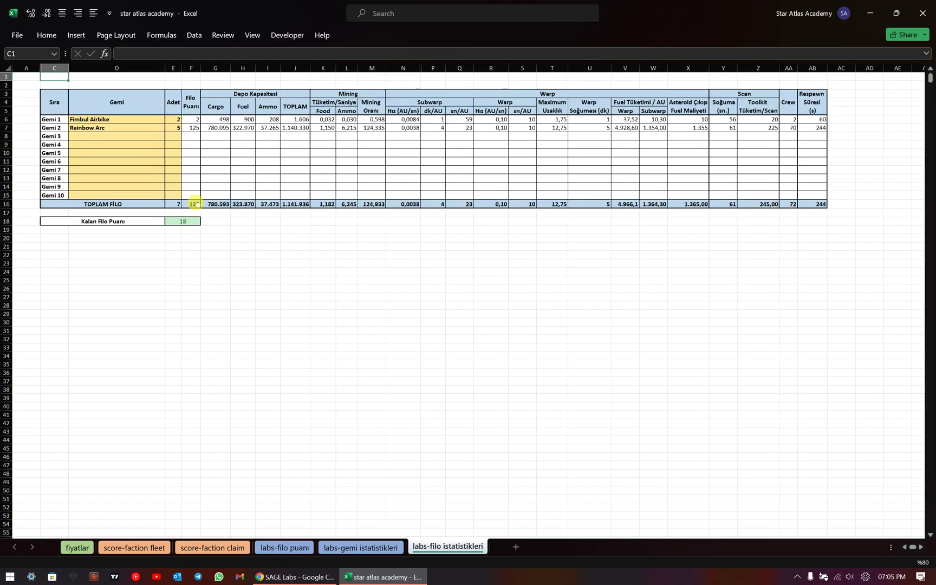
key(Down)
key(Down)
key(Down)
key(Down)
key(Down)
key(Down)
key(Down)
key(Down)
key(Down)
key(Down)
key(Down)
key(Down)
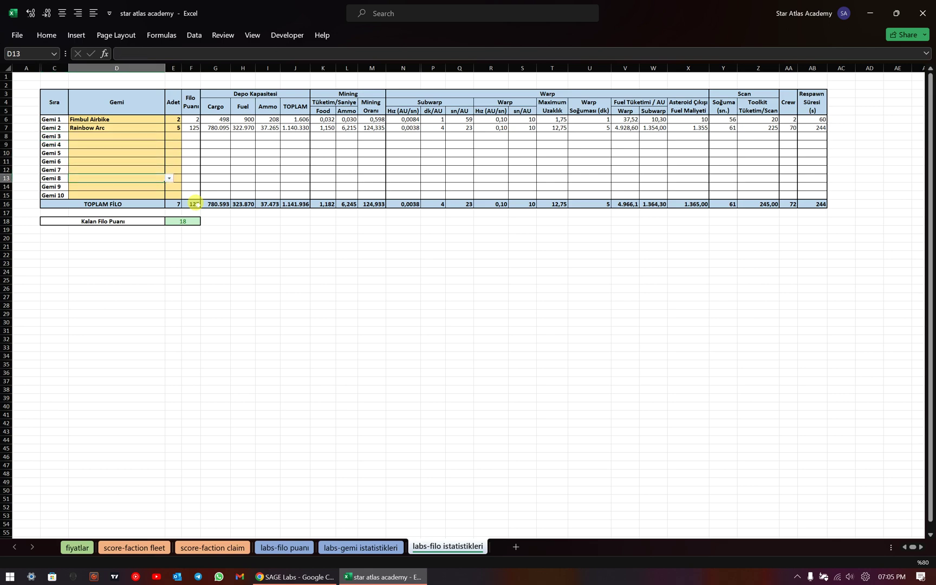
key(Right)
key(ctrl+Up)
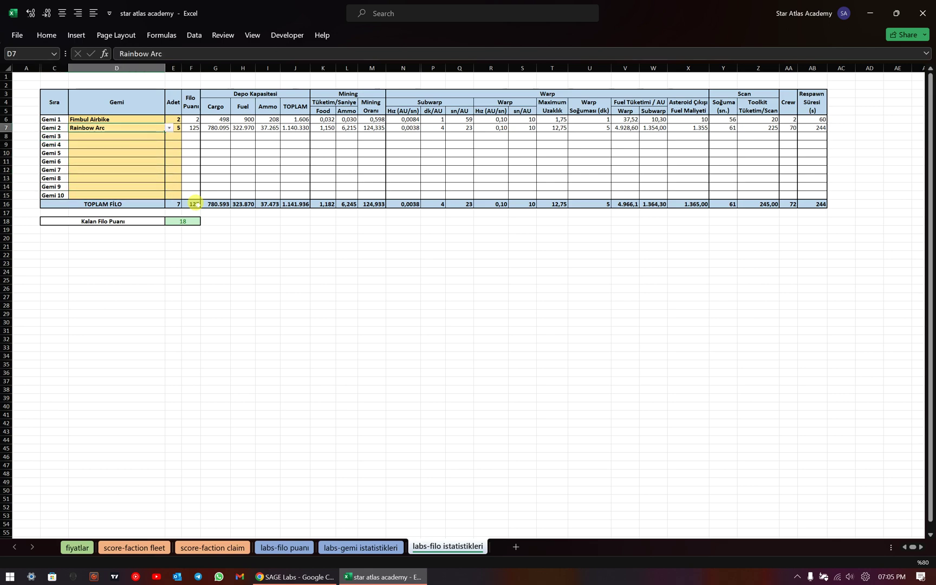
key(Left)
key(Up)
key(Right)
key(Down)
key(Down)
key(Down)
key(Down)
key(Down)
key(Down)
key(Down)
key(Down)
key(Down)
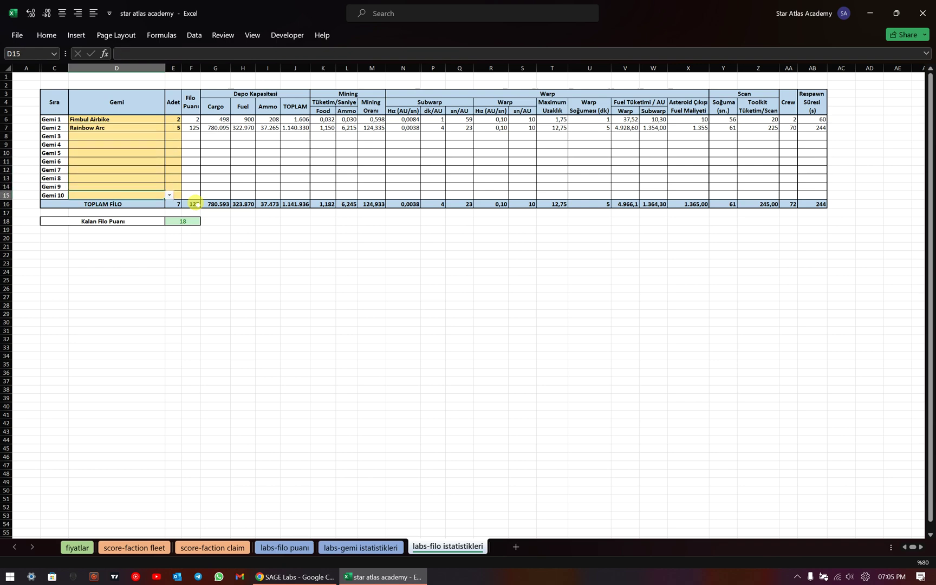
key(Left)
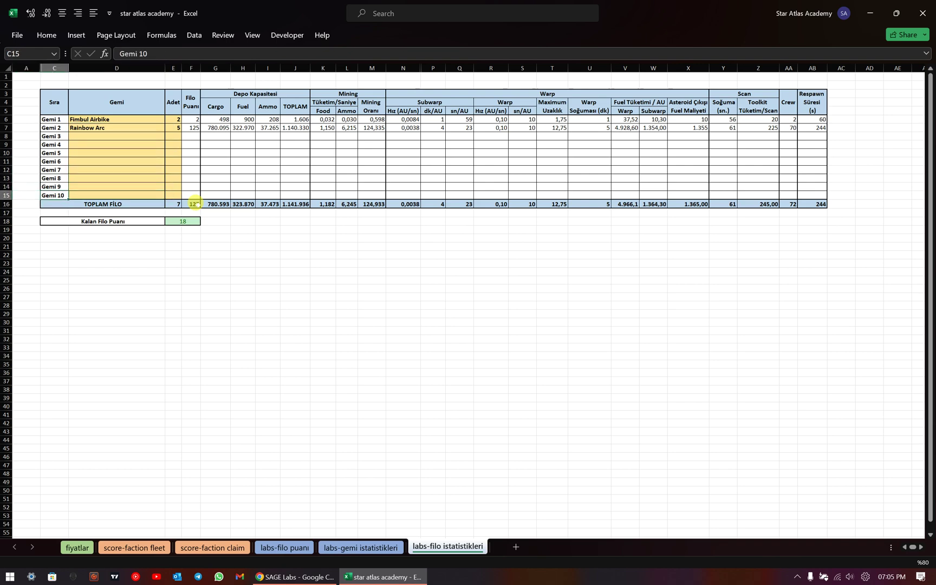
key(Right)
key(ctrl+Up)
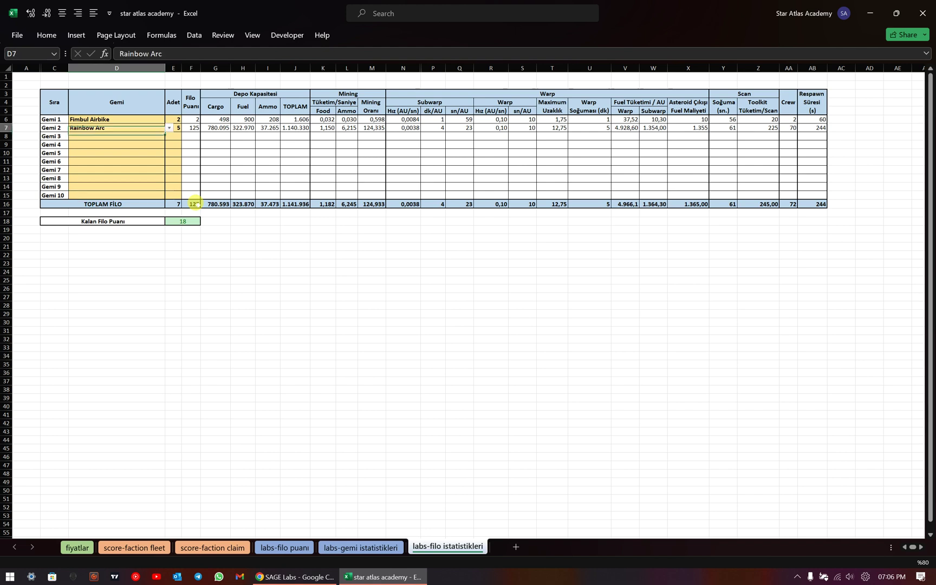
key(Down)
key(Down)
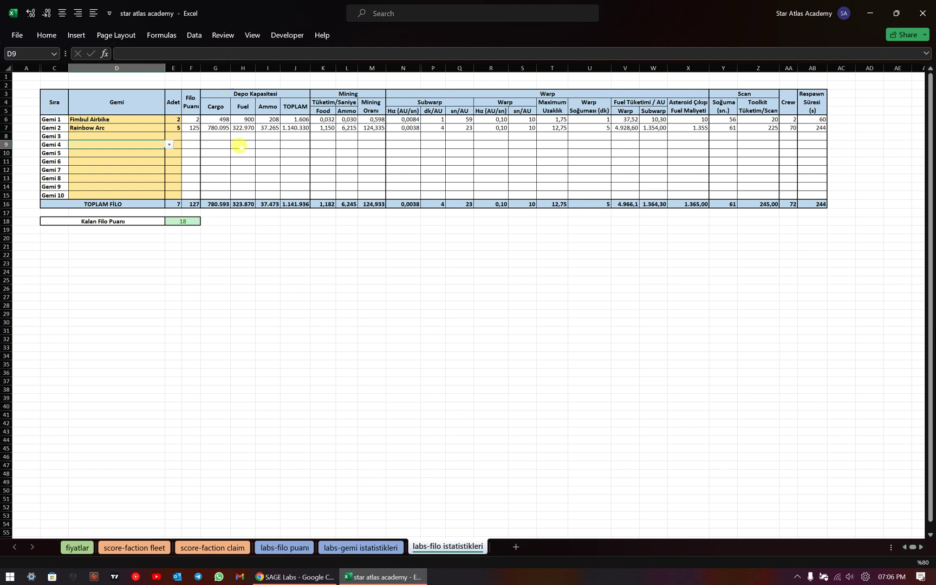
click(246, 136)
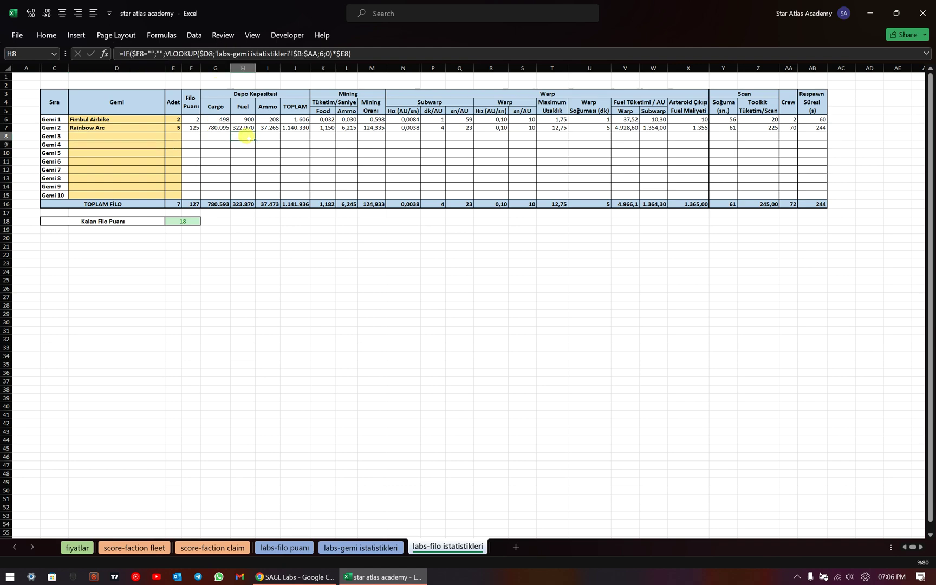